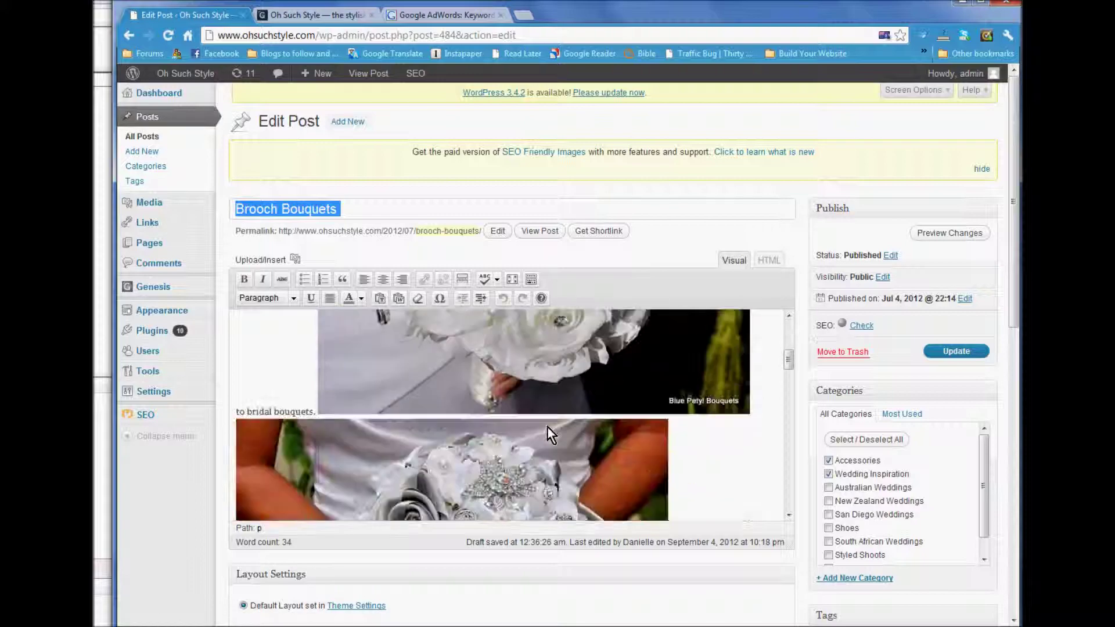
# Set the post's focus keyword to the suggested "brooch bouquet" in the WordPress SEO by Yoast settings.
pyautogui.scroll(-3, 666, 512)
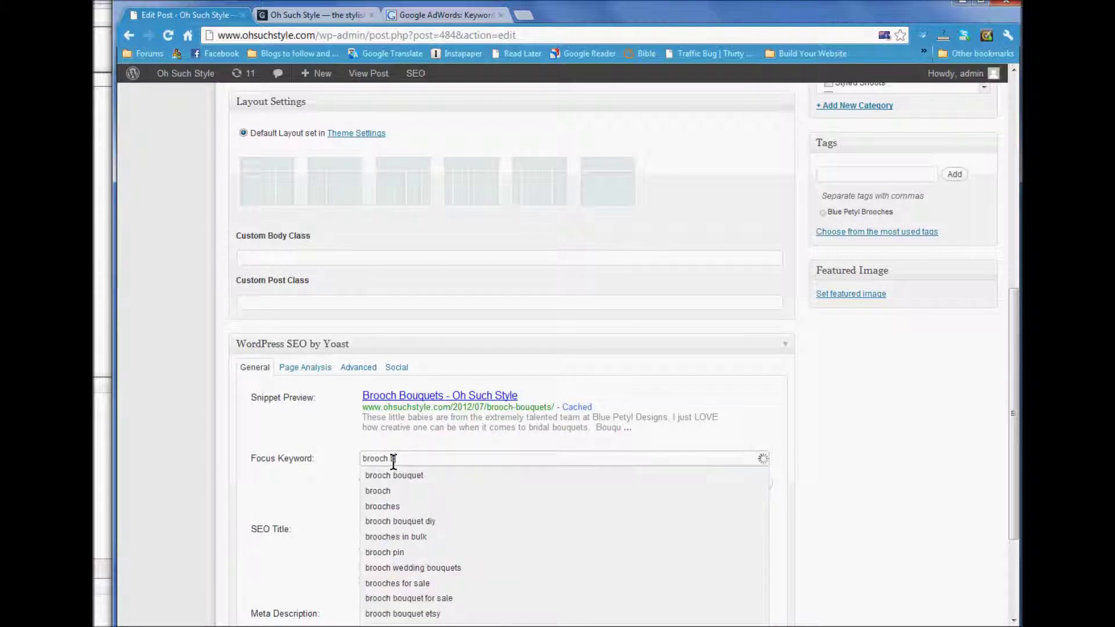
pyautogui.write('bouque')
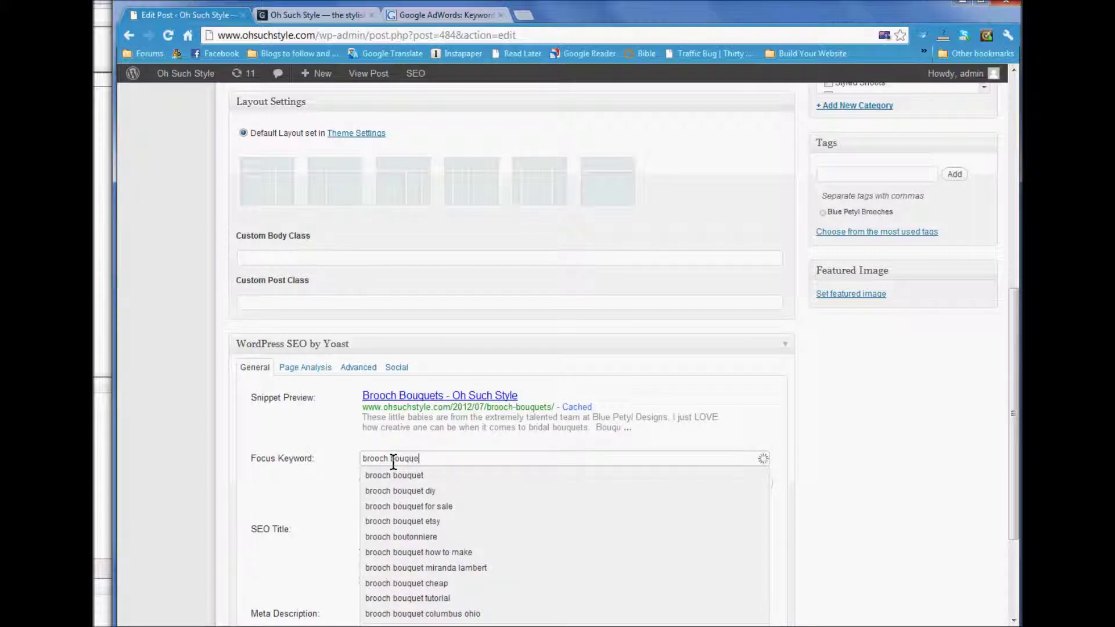
pyautogui.write('t')
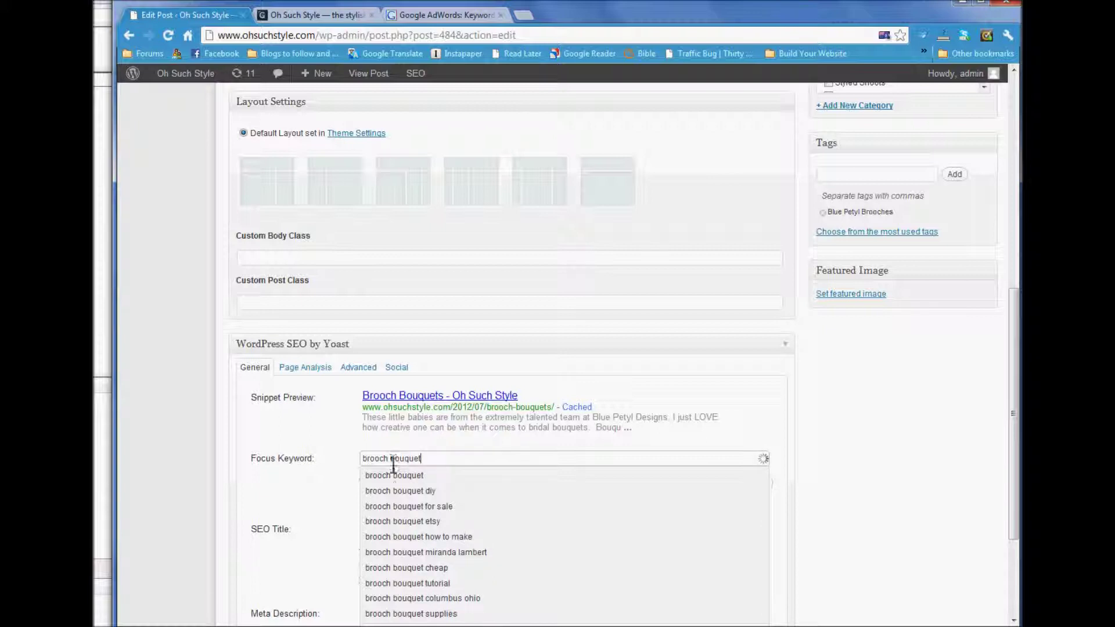
pyautogui.click(394, 475)
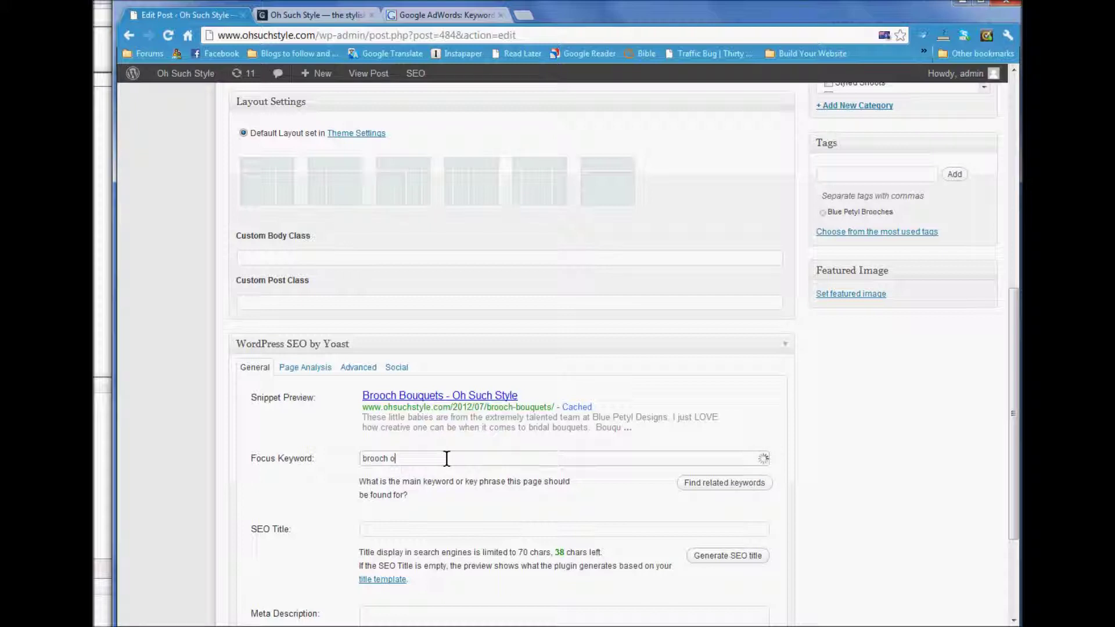
pyautogui.write('n')
pyautogui.press('BackSpace')
pyautogui.write('b')
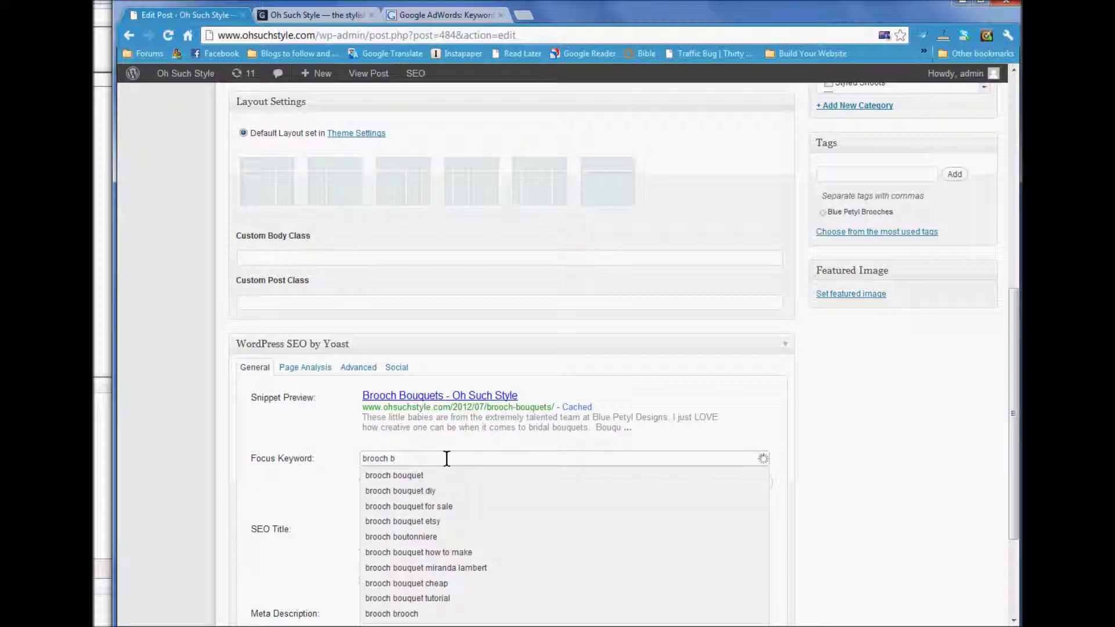
pyautogui.click(433, 475)
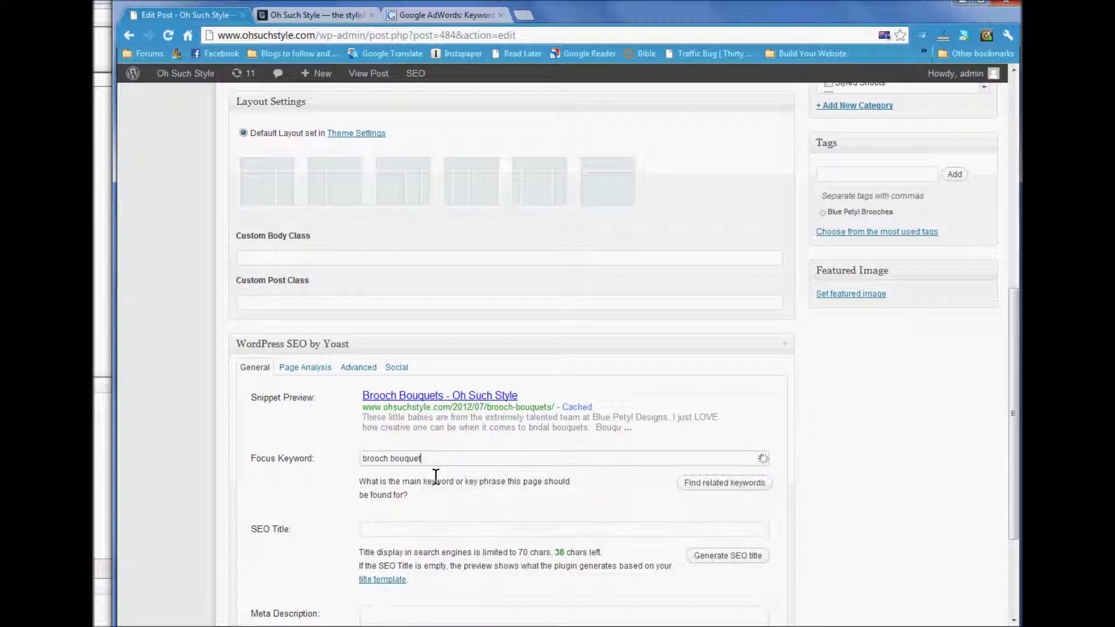
# Switch to the Google AdWords Keyword Tool, reopen it from the Google results and search for keyword ideas for "brooch bouquet".
pyautogui.moveTo(436, 458); pyautogui.dragTo(351, 456)
pyautogui.click(430, 16)
pyautogui.scroll(3, 508, 279)
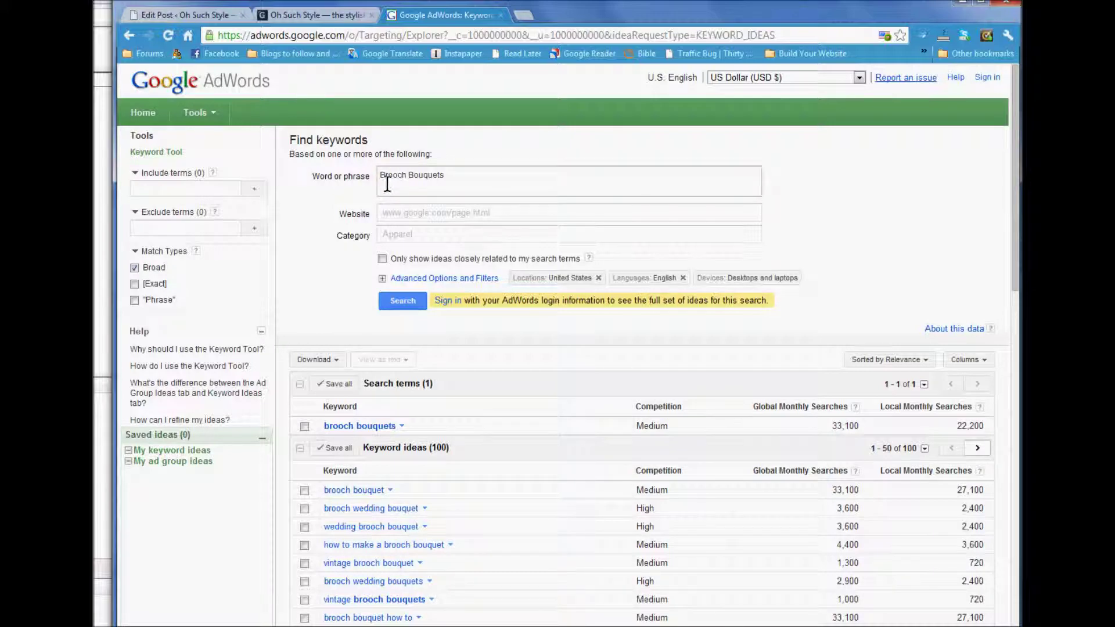
pyautogui.click(128, 34)
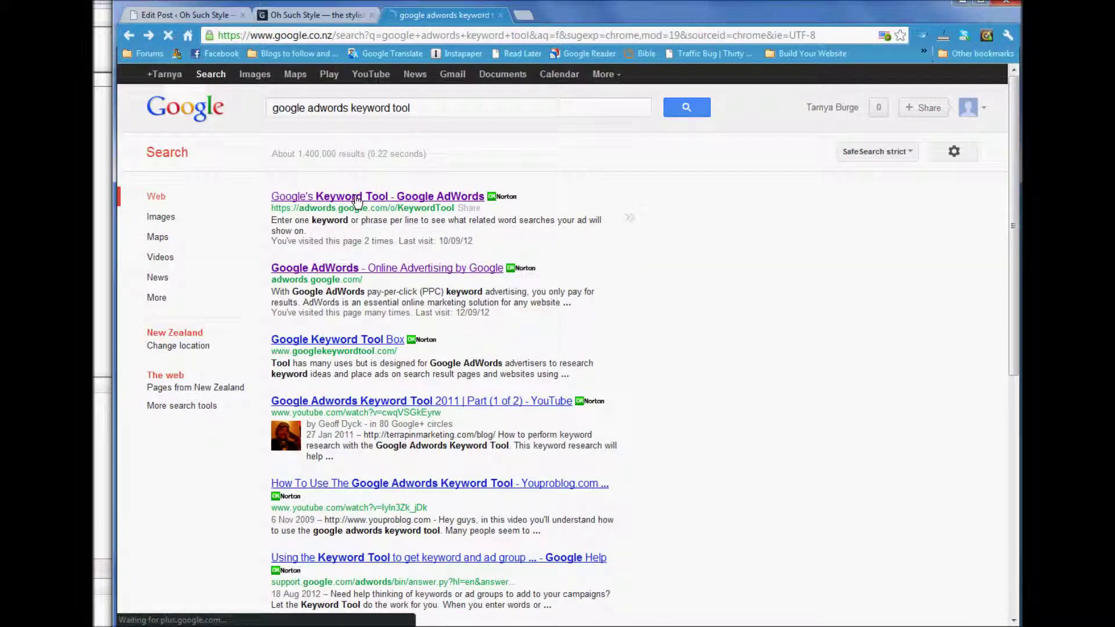
pyautogui.click(357, 198)
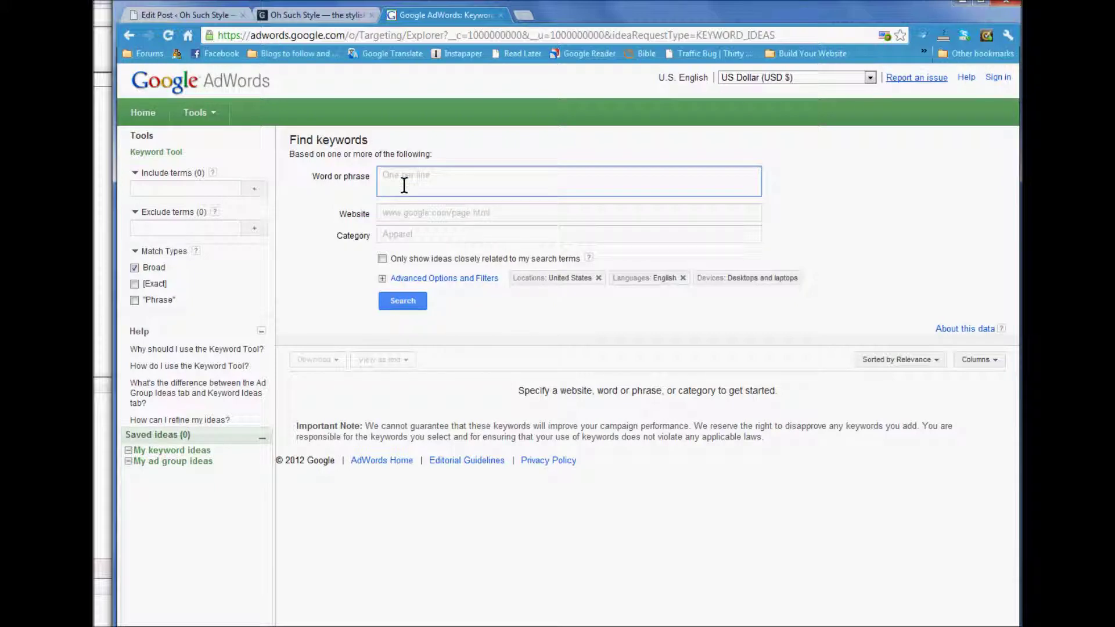
pyautogui.write('brooch bouquet')
pyautogui.click(403, 300)
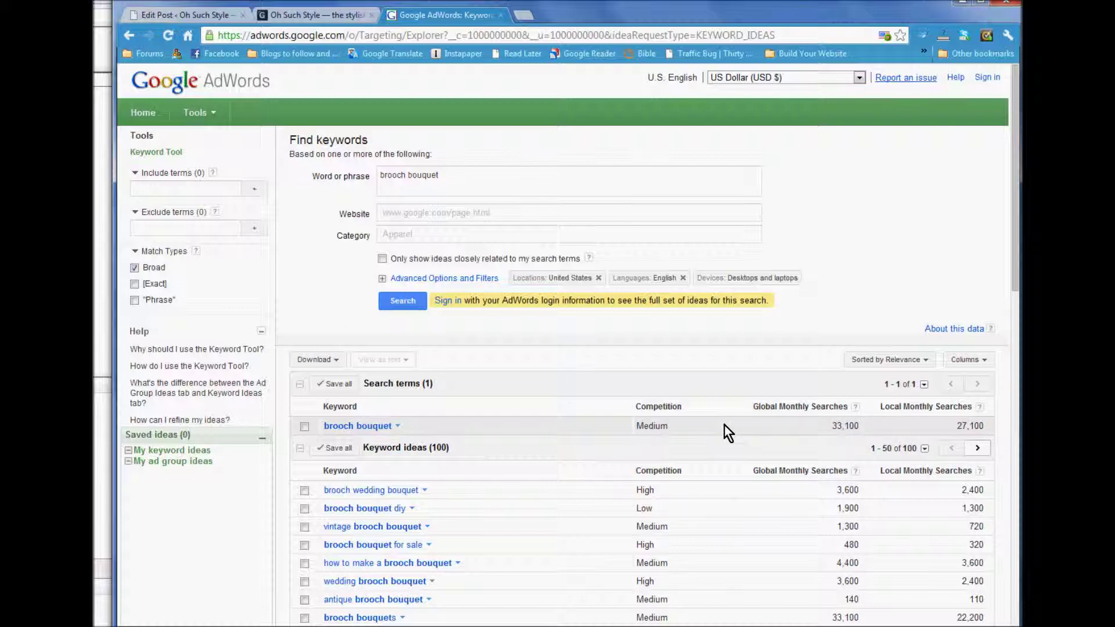
# Review the competition and monthly searches of the keyword ideas related to "brooch bouquet".
pyautogui.scroll(-3, 723, 424)
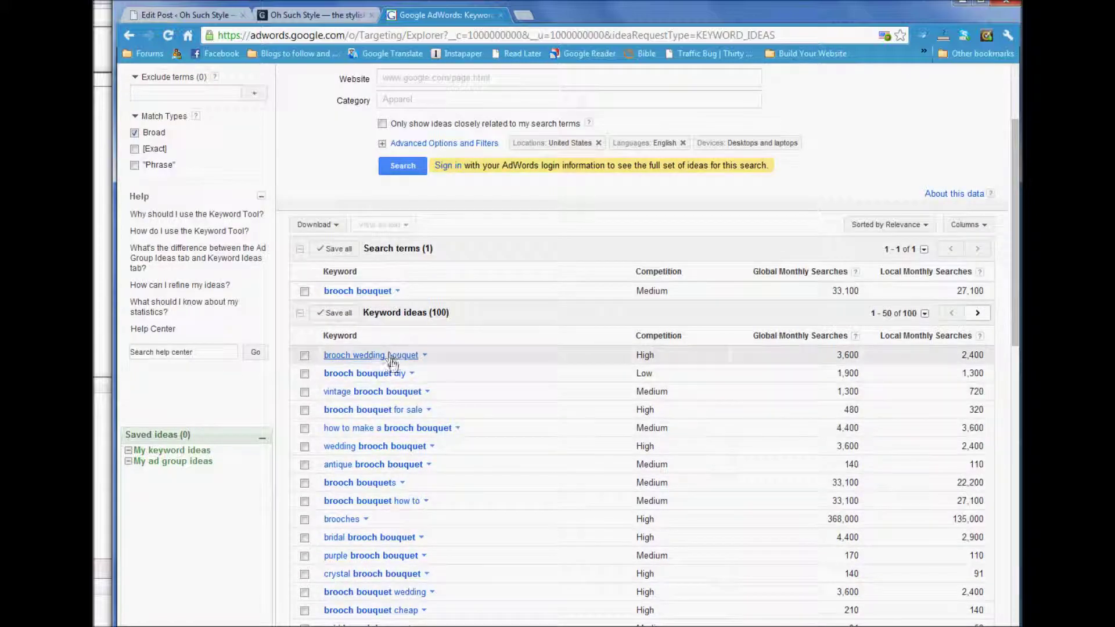
pyautogui.scroll(-2, 391, 488)
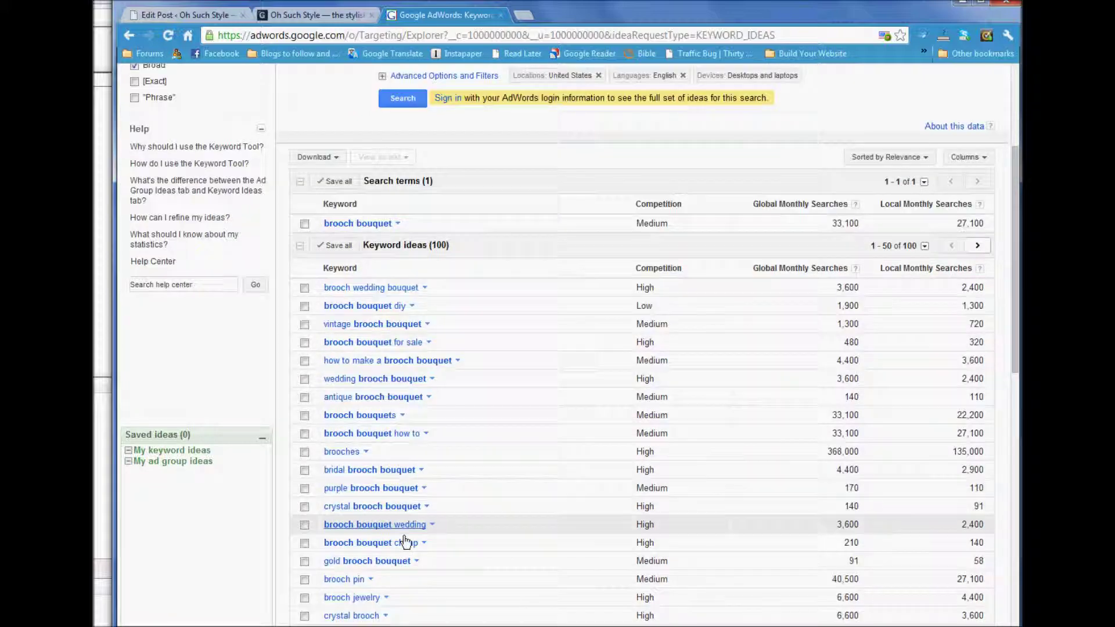
pyautogui.moveTo(651, 287)
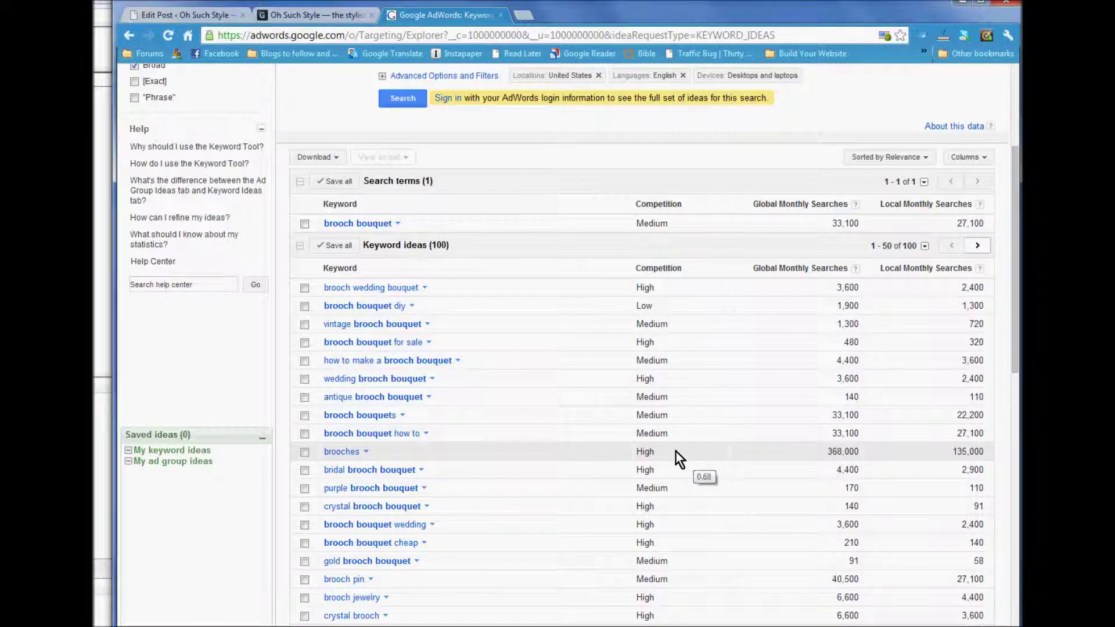
pyautogui.scroll(-2, 676, 458)
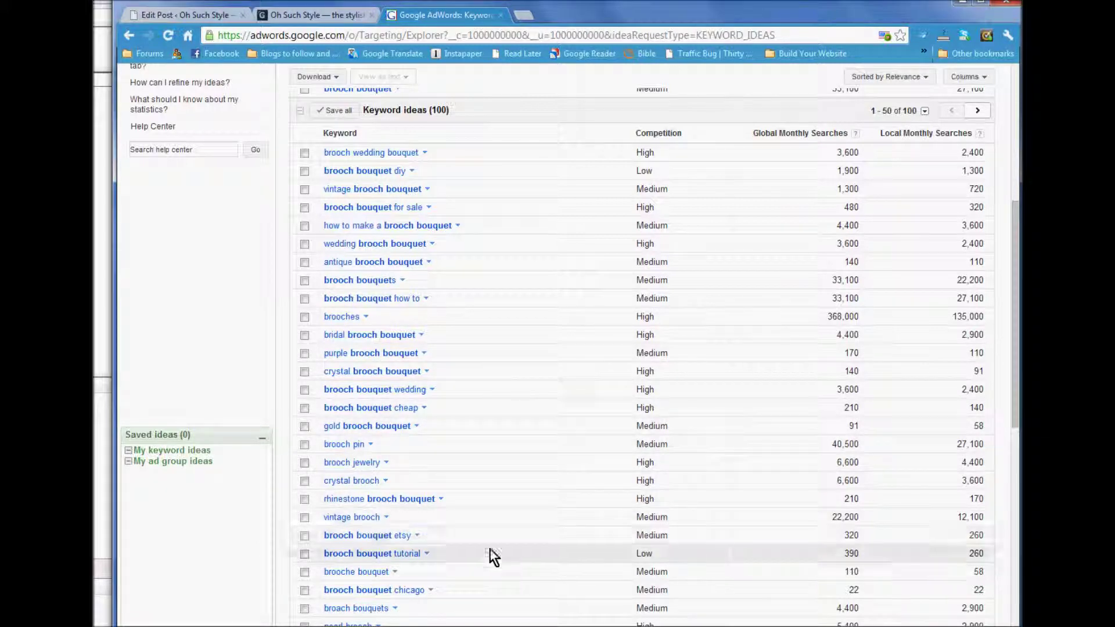
pyautogui.scroll(2, 486, 426)
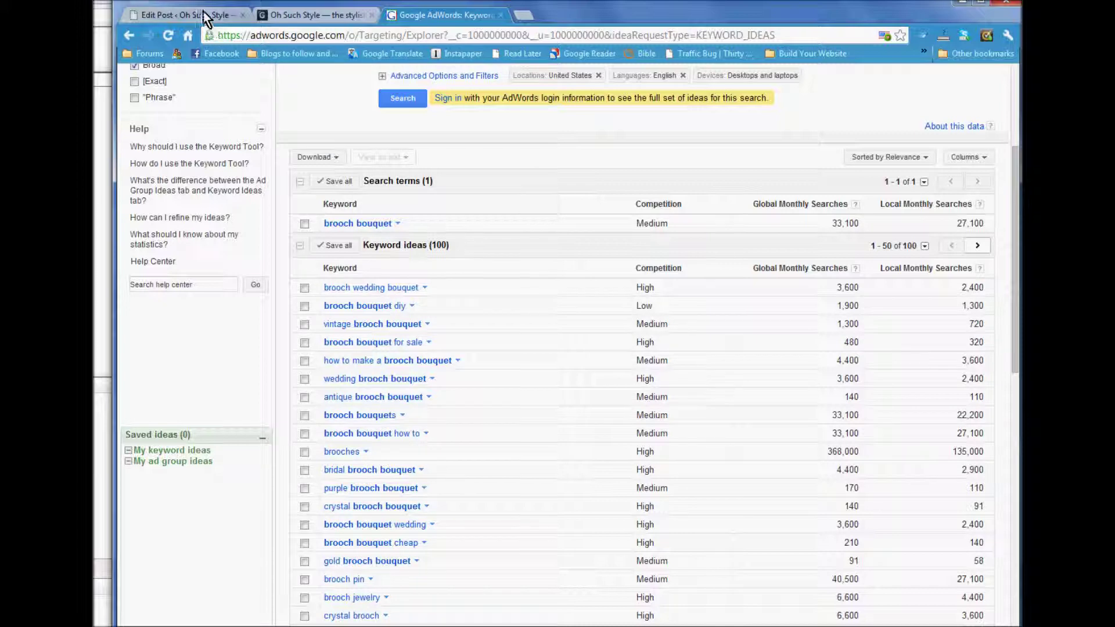
# Return to the WordPress post editor and generate the SEO title for the Brooch Bouquets post.
pyautogui.click(171, 14)
pyautogui.click(722, 559)
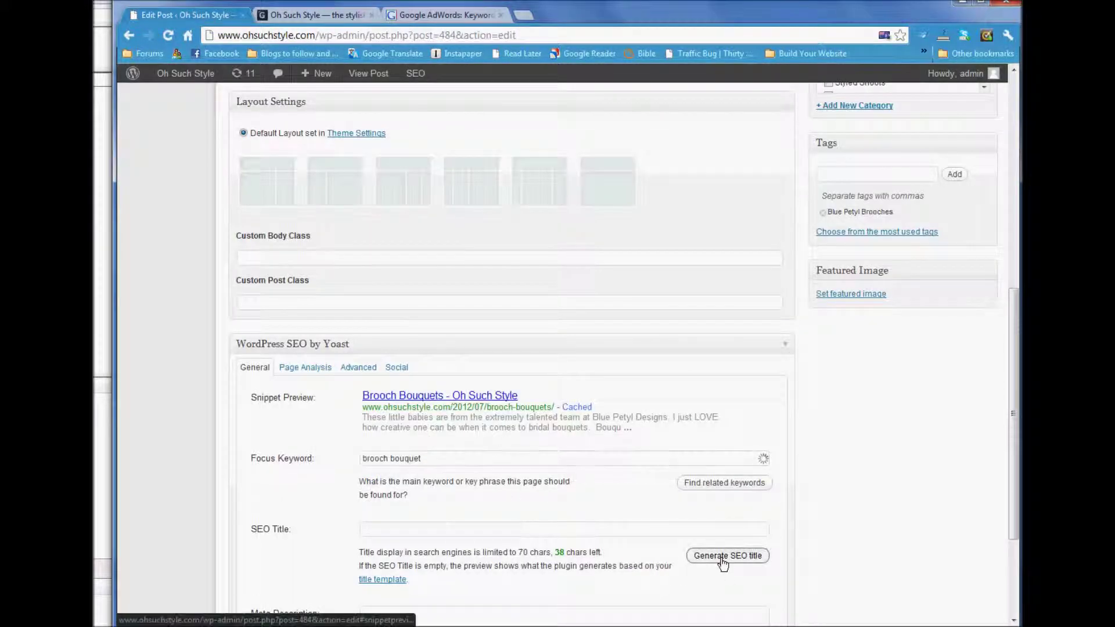
pyautogui.scroll(-1, 516, 543)
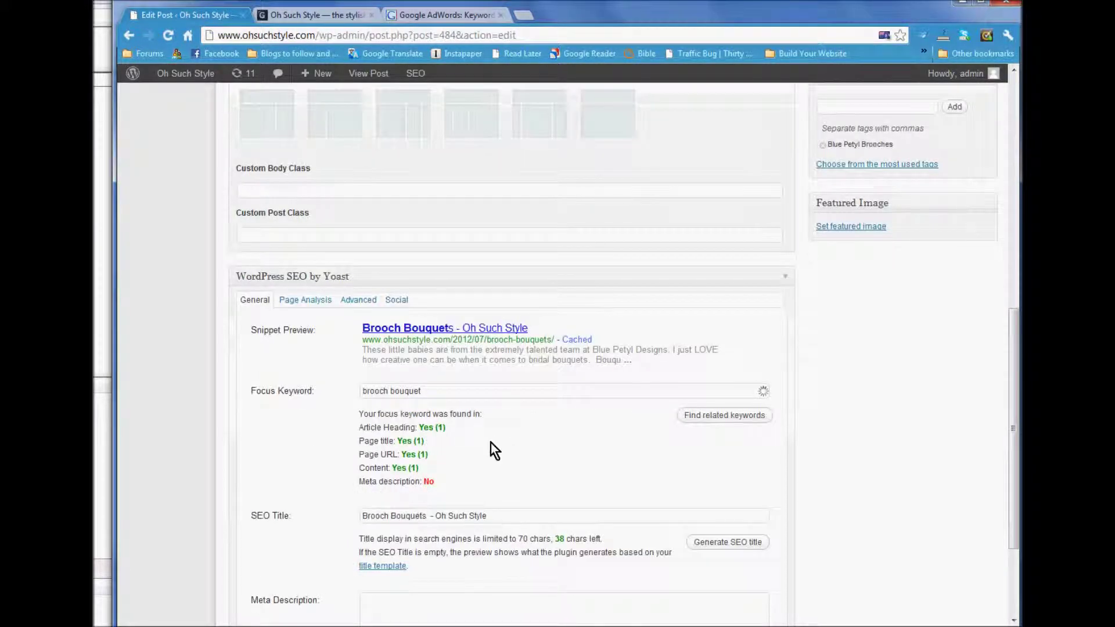
# Check the post's permalink slug in edit mode, accept it as is, and return to the focus keyword results.
pyautogui.scroll(7, 464, 488)
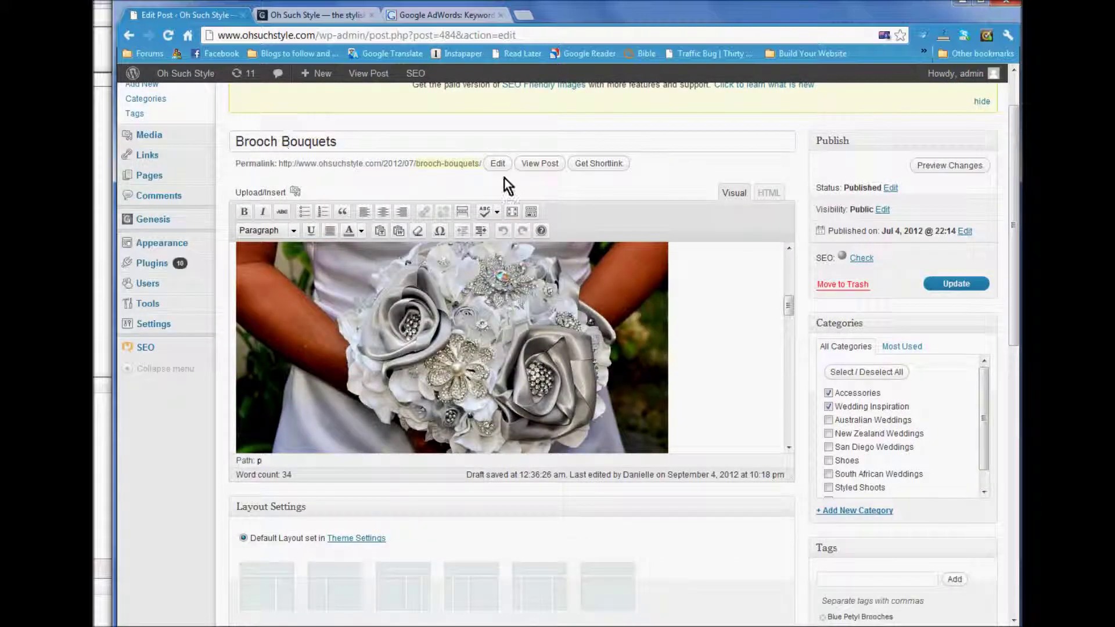
pyautogui.click(498, 165)
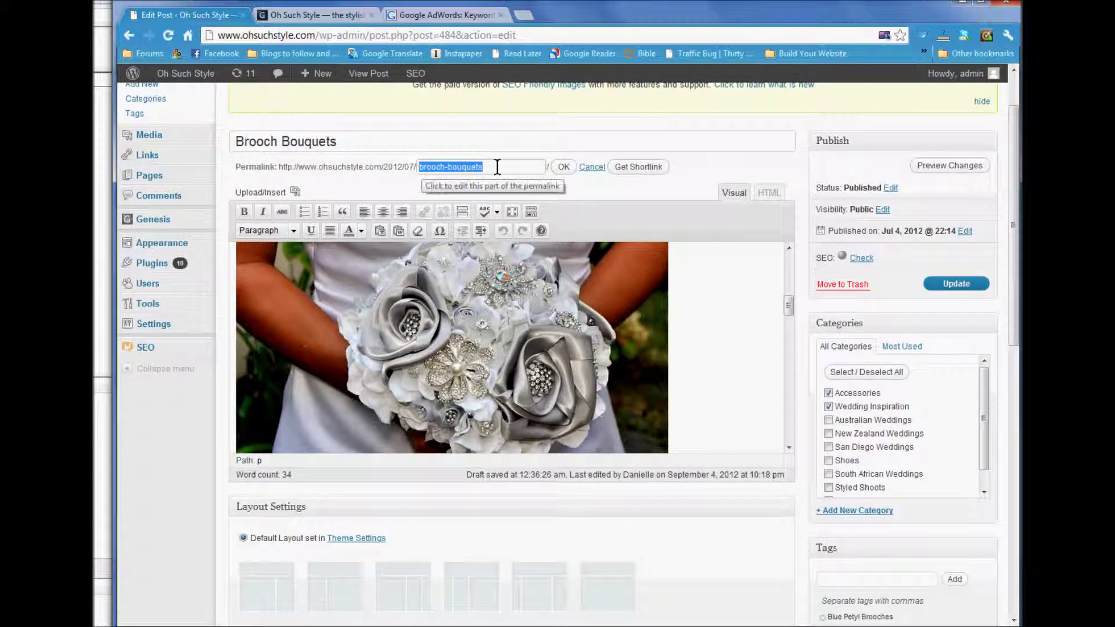
pyautogui.click(563, 167)
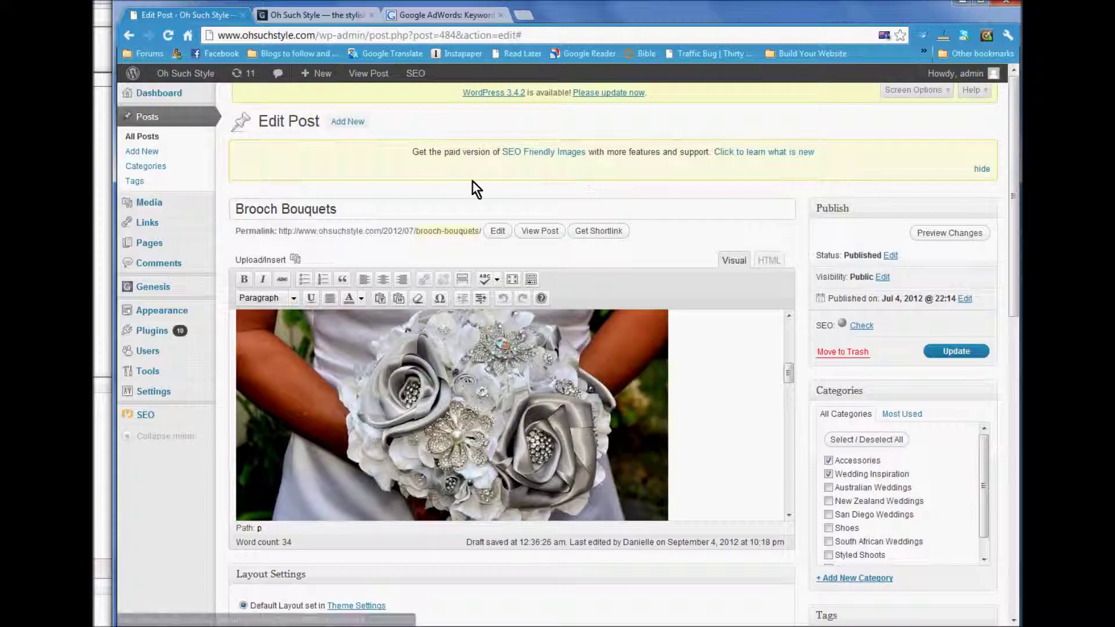
pyautogui.scroll(-10, 514, 360)
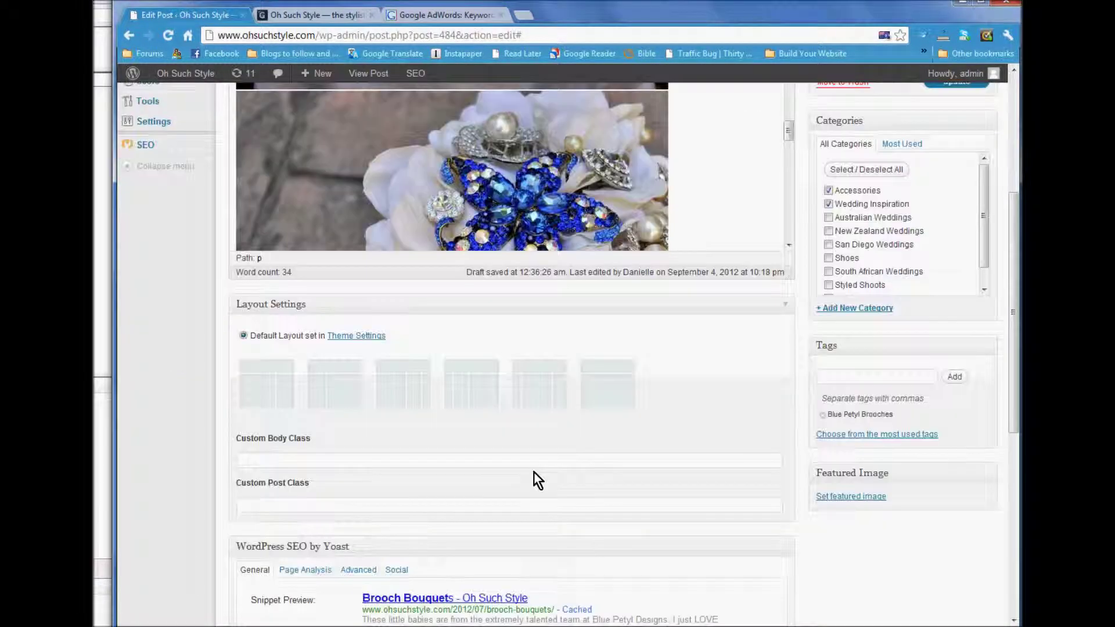
pyautogui.scroll(-2, 535, 471)
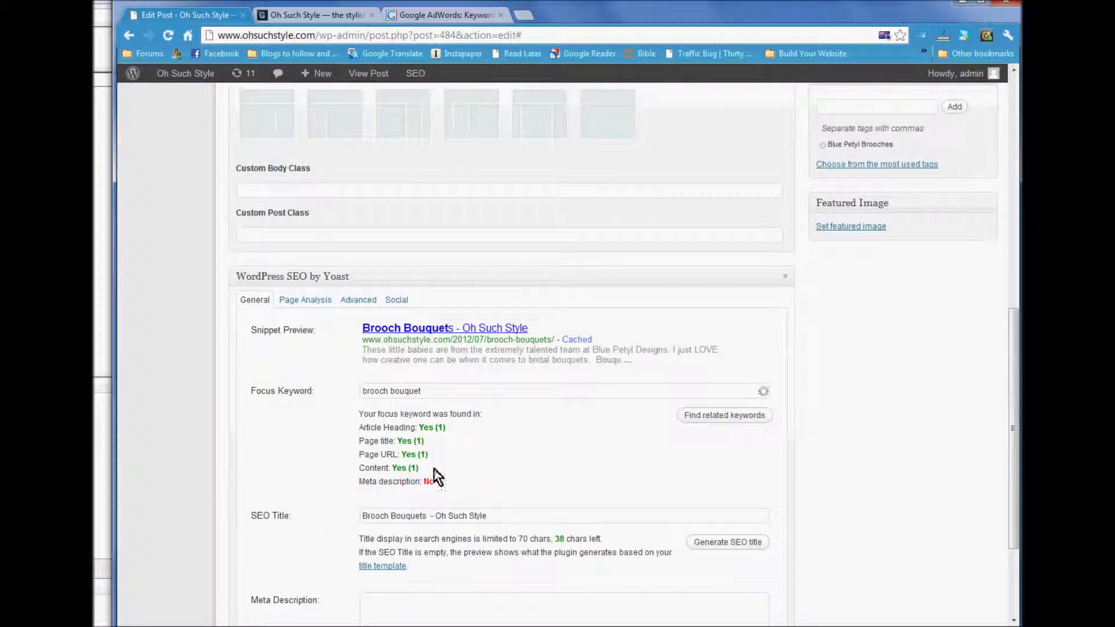
# Copy the description text from the snippet preview, from "These little babies" to "Bouqu", into the Meta Description.
pyautogui.click(395, 533)
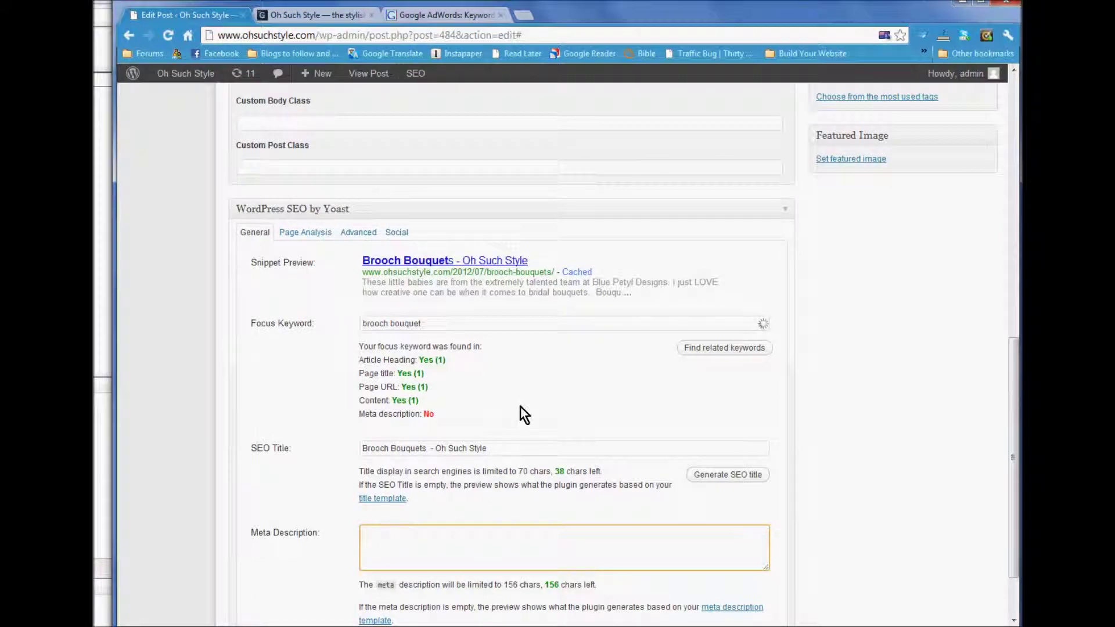
pyautogui.scroll(5, 522, 409)
pyautogui.scroll(8, 536, 401)
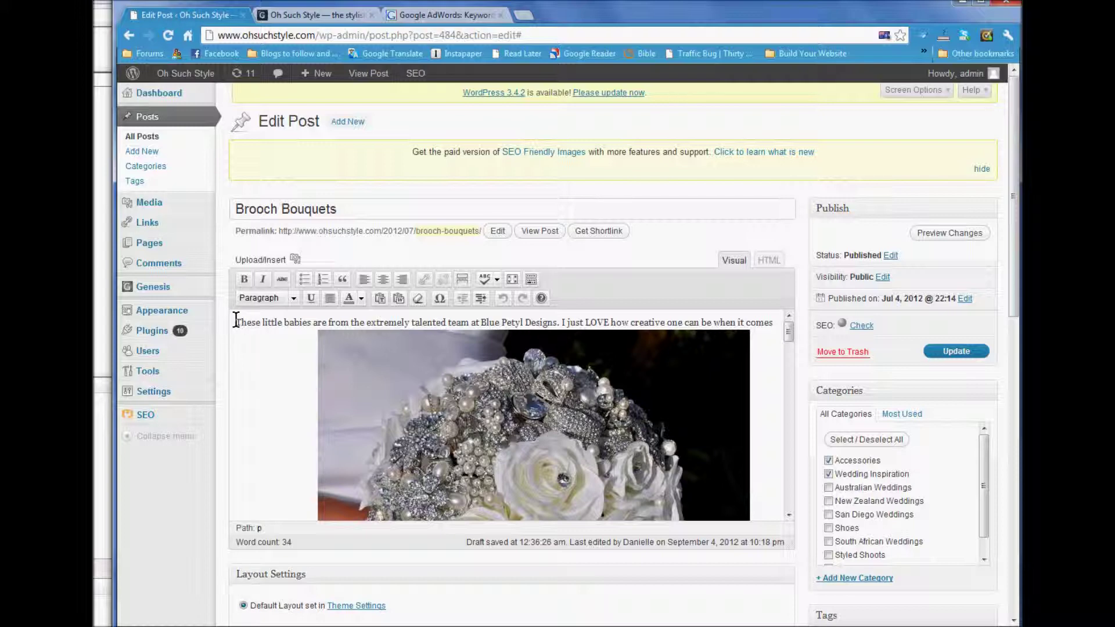
pyautogui.scroll(-10, 522, 518)
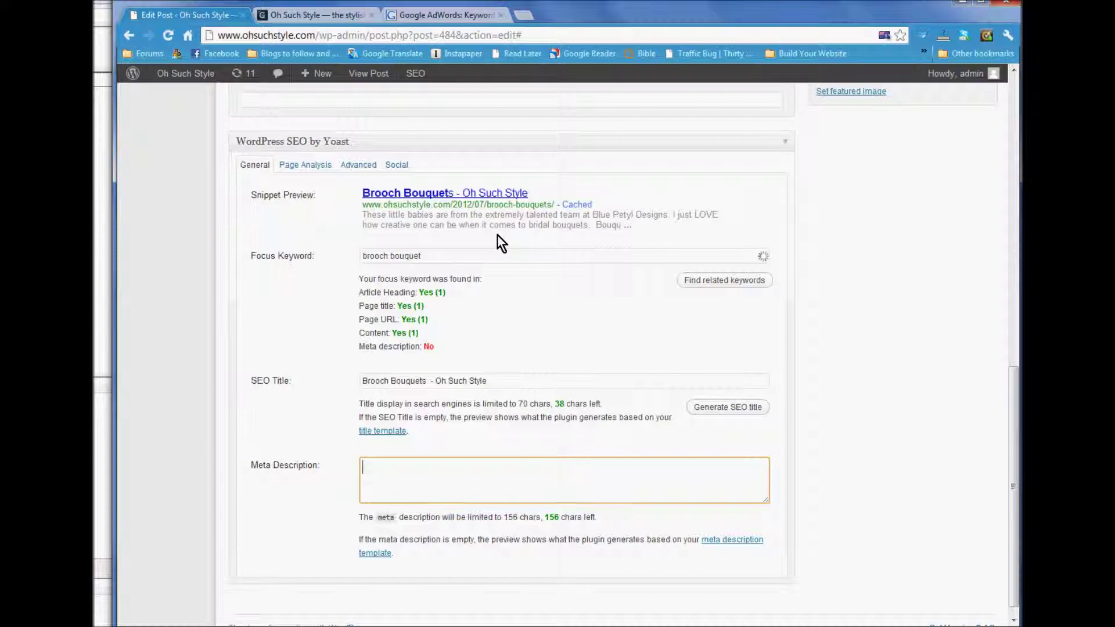
pyautogui.scroll(10, 497, 237)
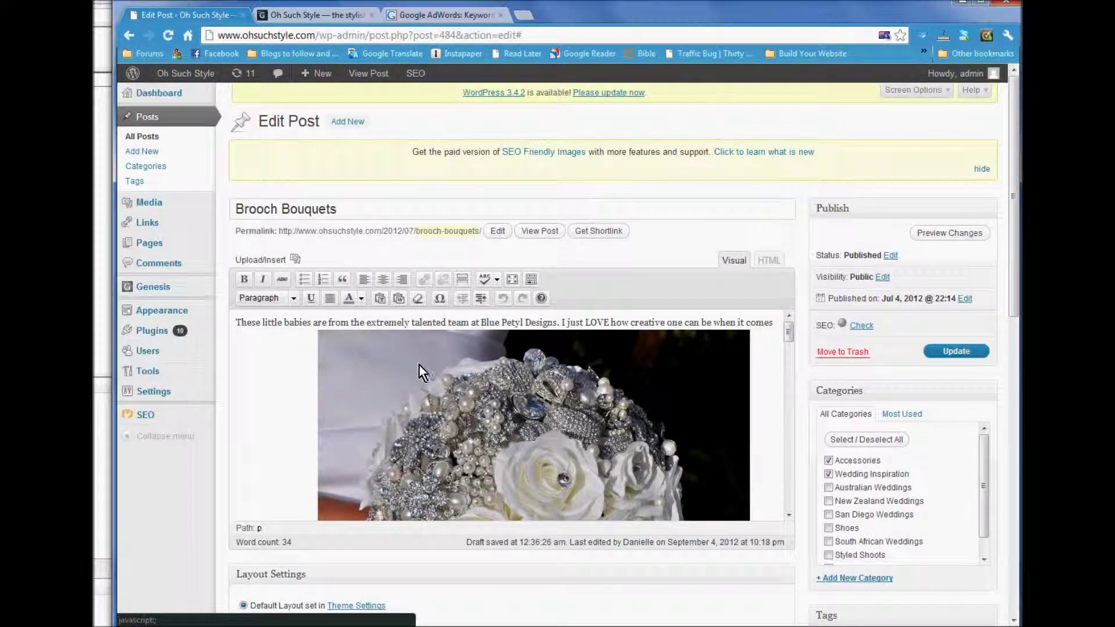
pyautogui.scroll(-6, 420, 364)
pyautogui.scroll(-12, 411, 414)
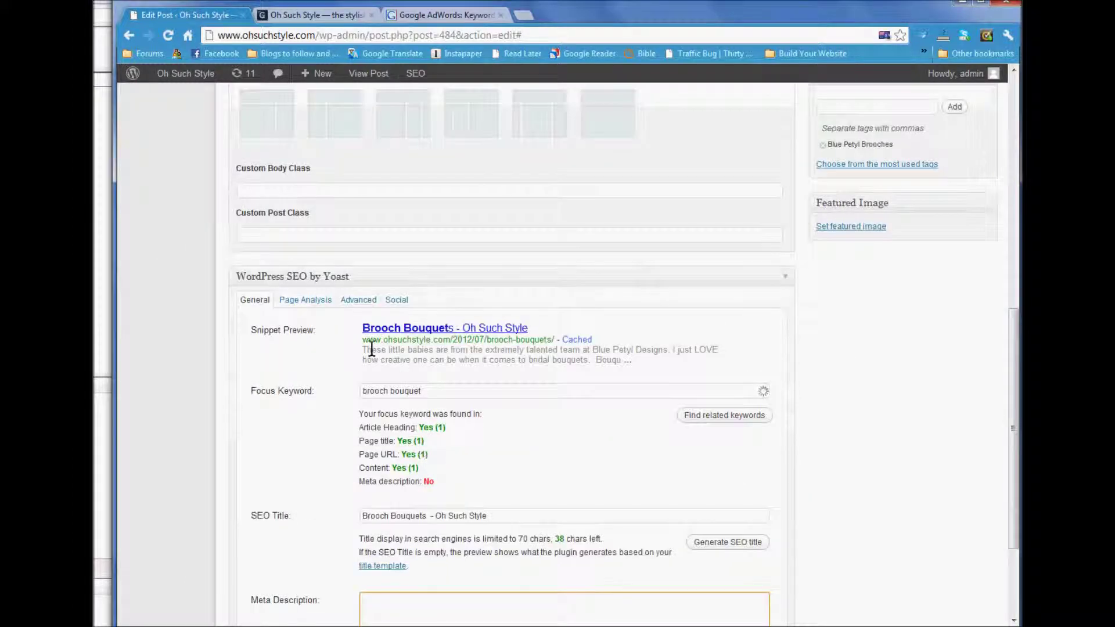
pyautogui.moveTo(362, 349); pyautogui.dragTo(625, 363)
pyautogui.hotkey('ctrl', 'c')
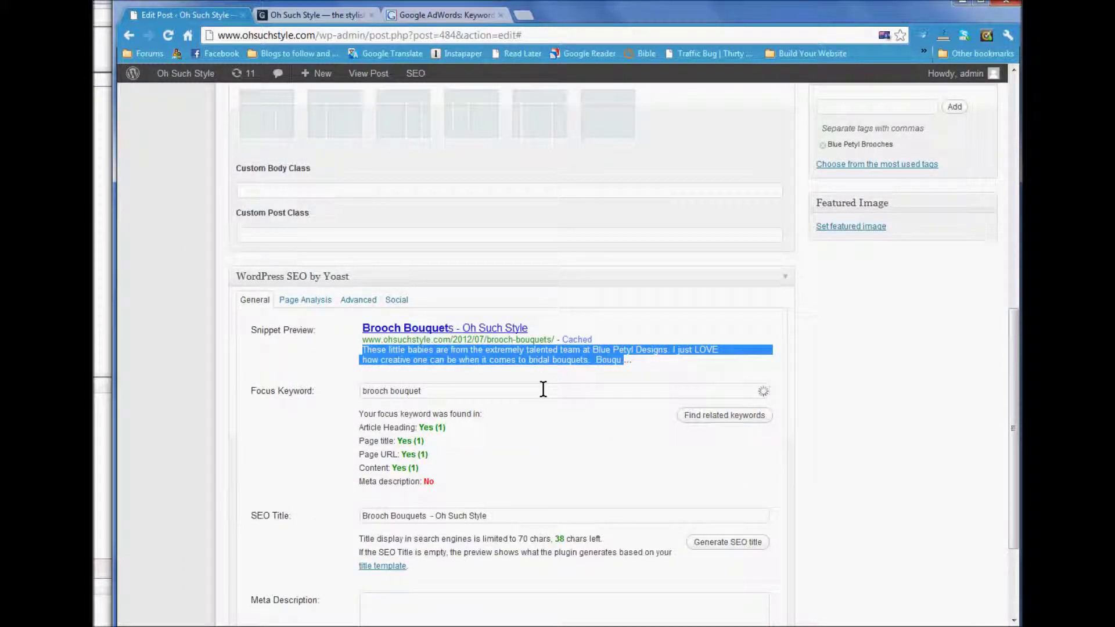
pyautogui.scroll(-3, 405, 372)
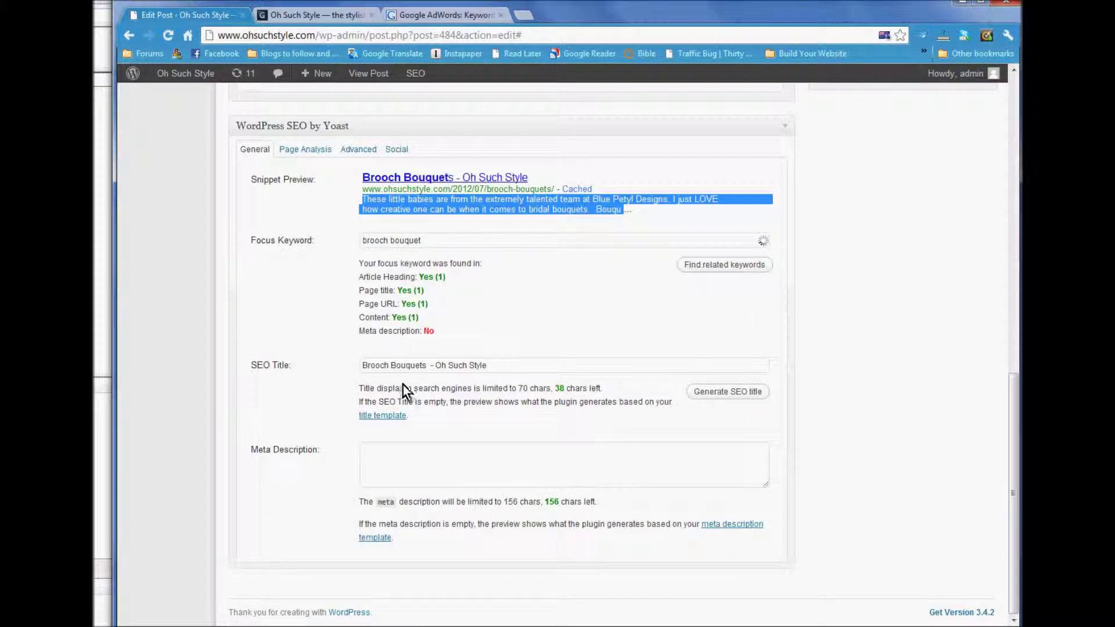
pyautogui.click(406, 452)
pyautogui.hotkey('ctrl', 'v')
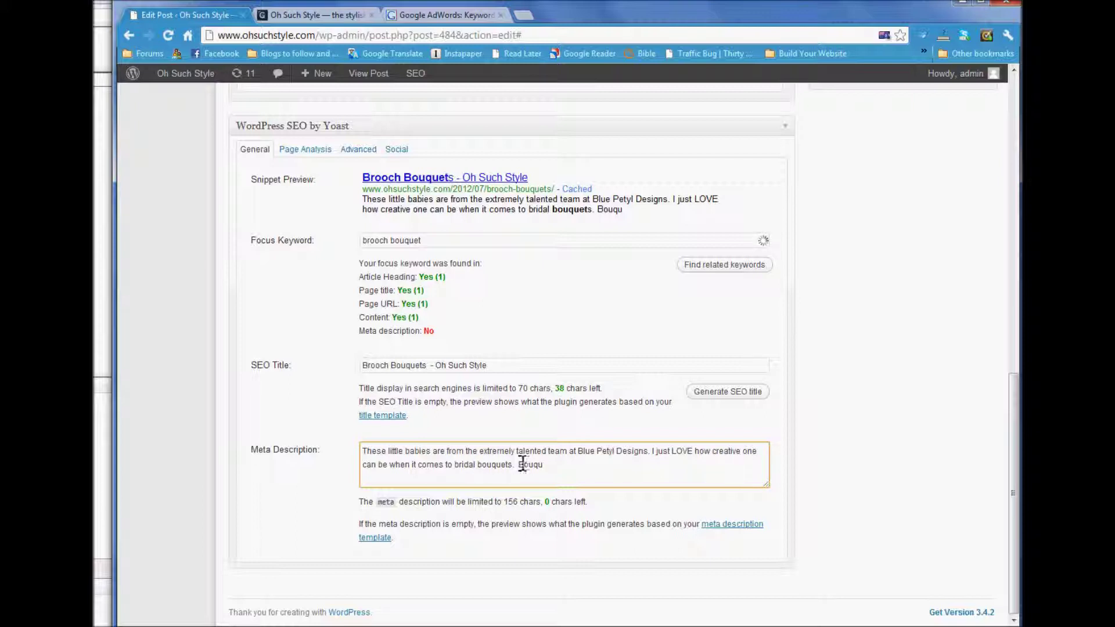
# Remove the trailing "Bouqu" from the meta description and insert "brooch" before "bridal bouquets".
pyautogui.moveTo(515, 463); pyautogui.dragTo(557, 463)
pyautogui.press('BackSpace')
pyautogui.click(454, 464)
pyautogui.write('brooch br')
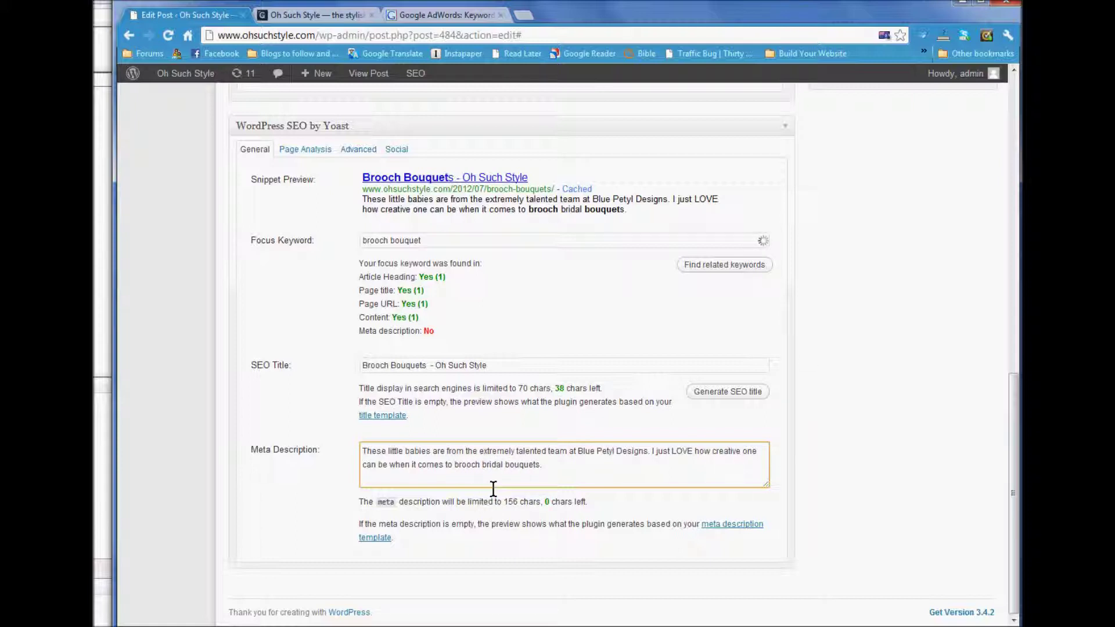
pyautogui.click(578, 470)
# Update the post and recheck where the focus keyword is found in the Yoast SEO settings.
pyautogui.scroll(10, 581, 453)
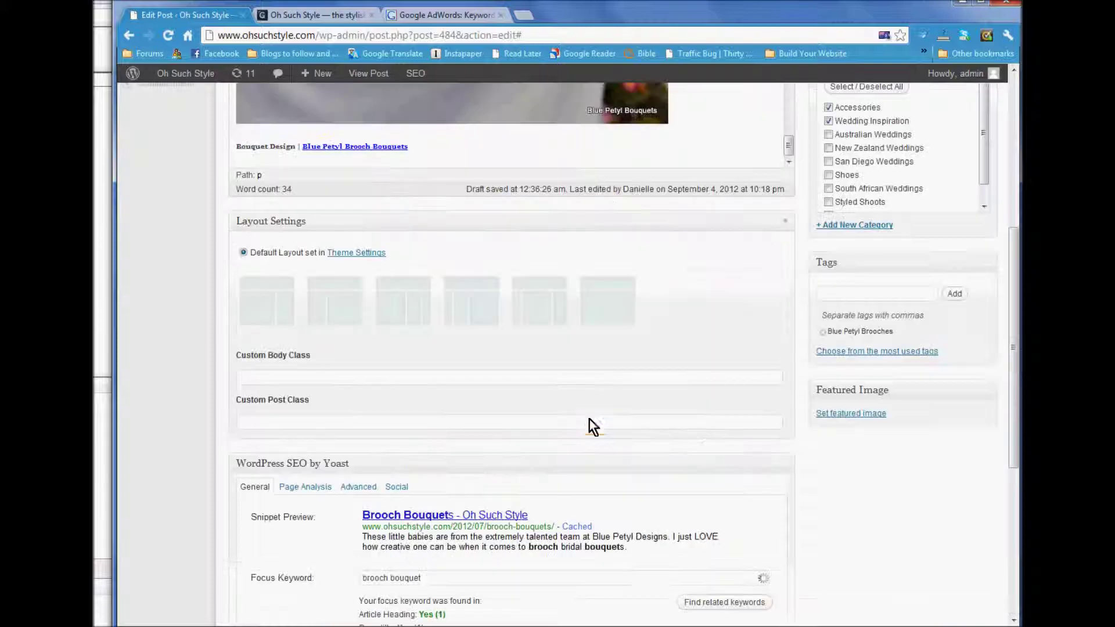
pyautogui.click(956, 268)
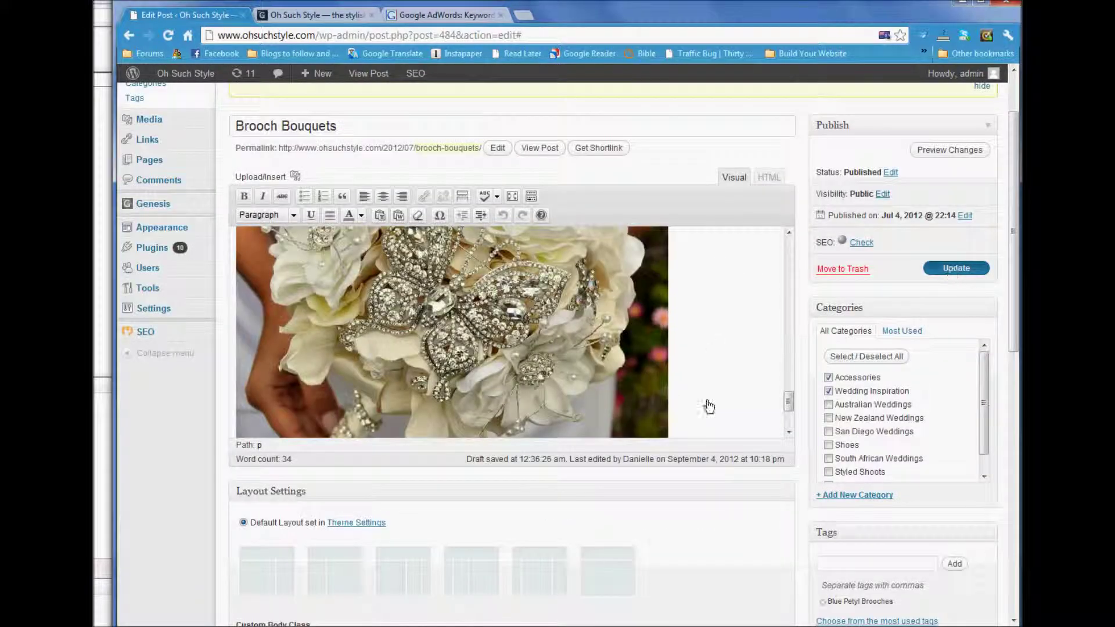
pyautogui.scroll(-10, 714, 418)
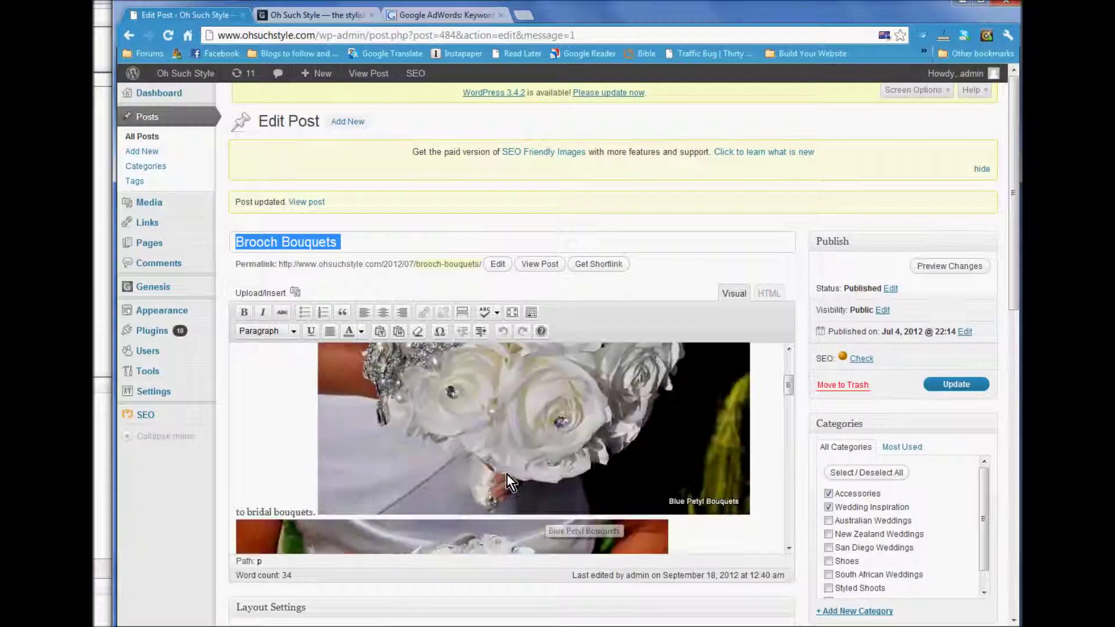
pyautogui.scroll(-5, 507, 475)
pyautogui.scroll(-10, 478, 509)
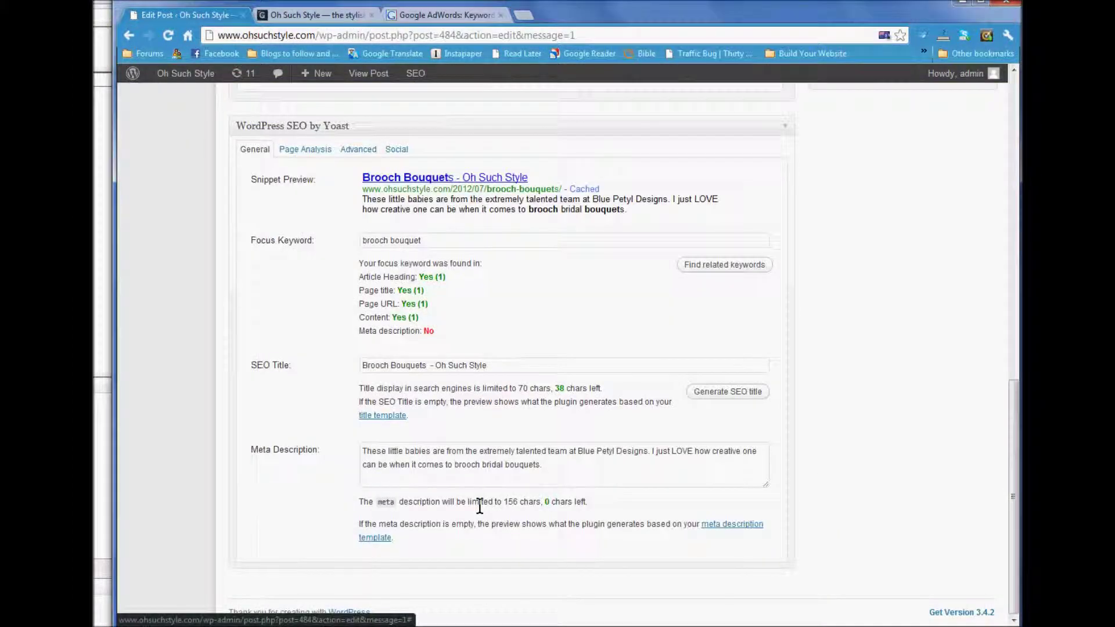
# Reword the end of the meta description to "bridal brooch bouquets." and update the post.
pyautogui.moveTo(504, 464); pyautogui.dragTo(484, 467)
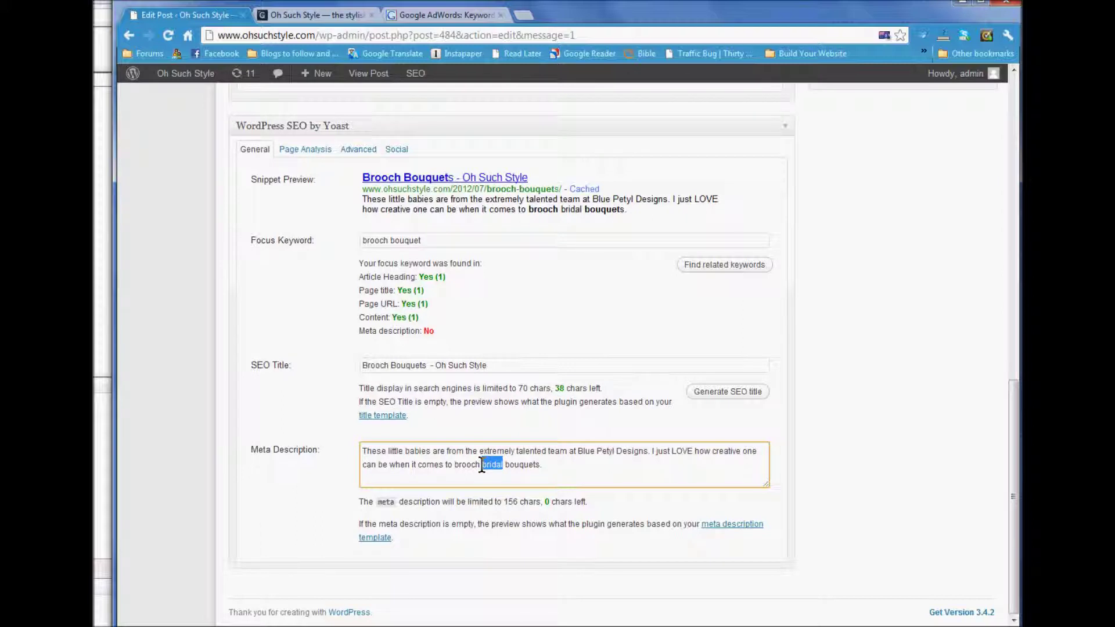
pyautogui.press('BackSpace')
pyautogui.click(457, 465)
pyautogui.write('bridal br')
pyautogui.click(506, 464)
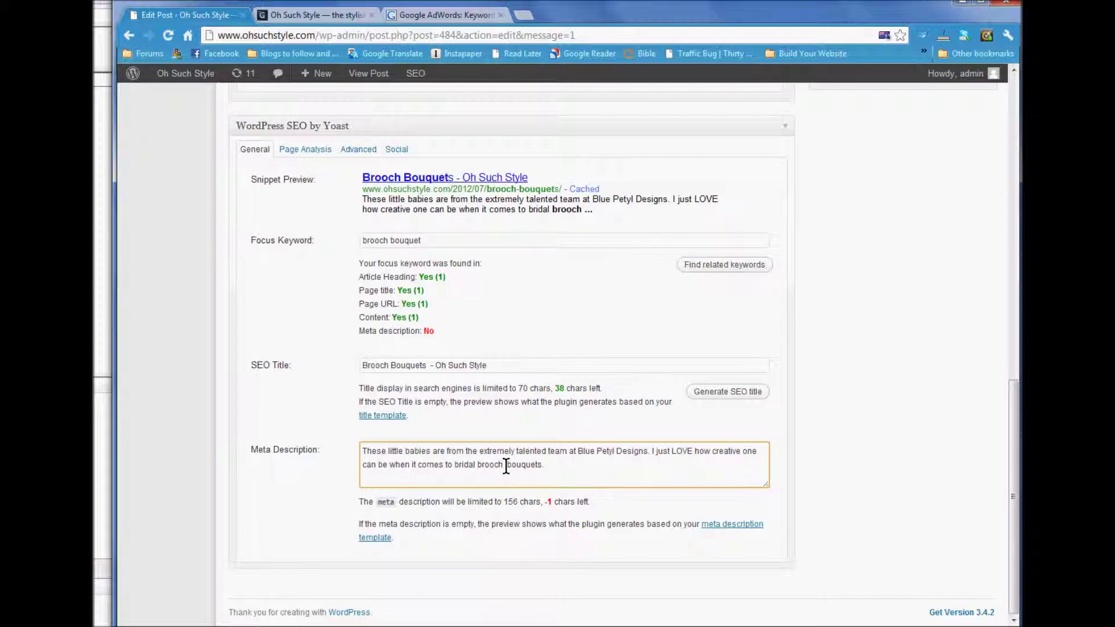
pyautogui.press('BackSpace')
pyautogui.scroll(5, 566, 370)
pyautogui.scroll(5, 566, 366)
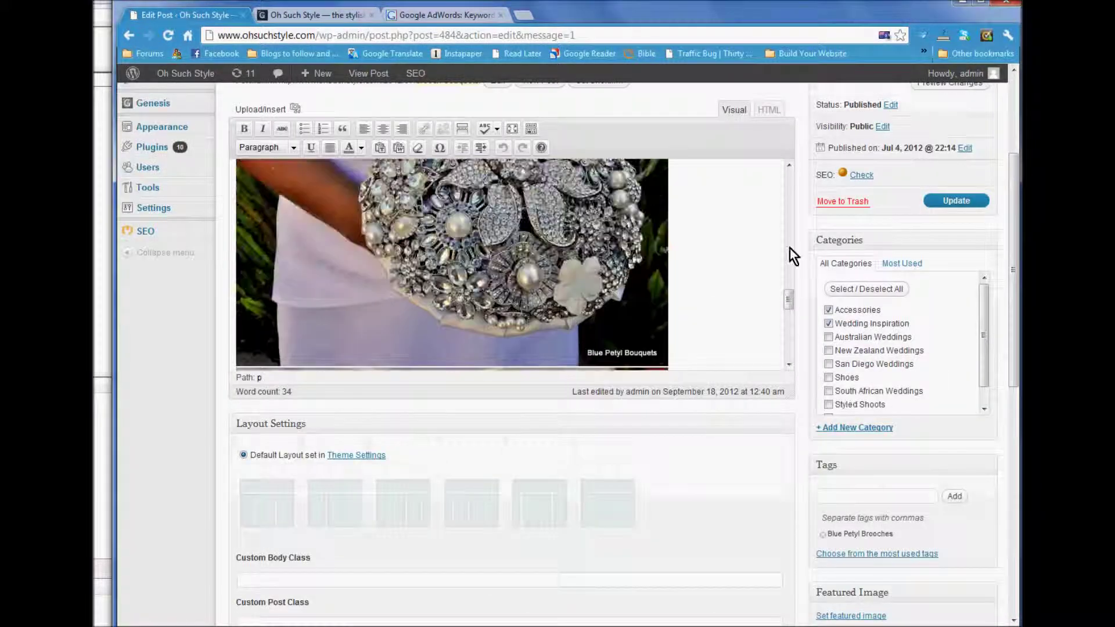
pyautogui.click(945, 203)
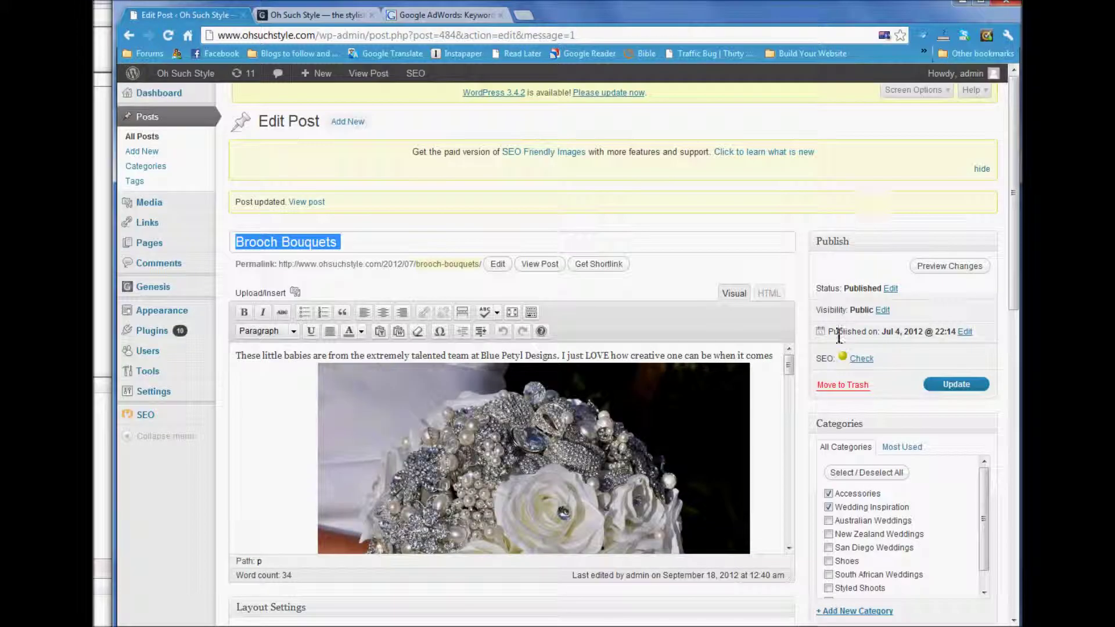
# Set the first image's title to "Blue Petyl Brooch Bouquets" and use the same text as its alternate text.
pyautogui.scroll(-3, 841, 367)
pyautogui.click(392, 309)
pyautogui.click(333, 246)
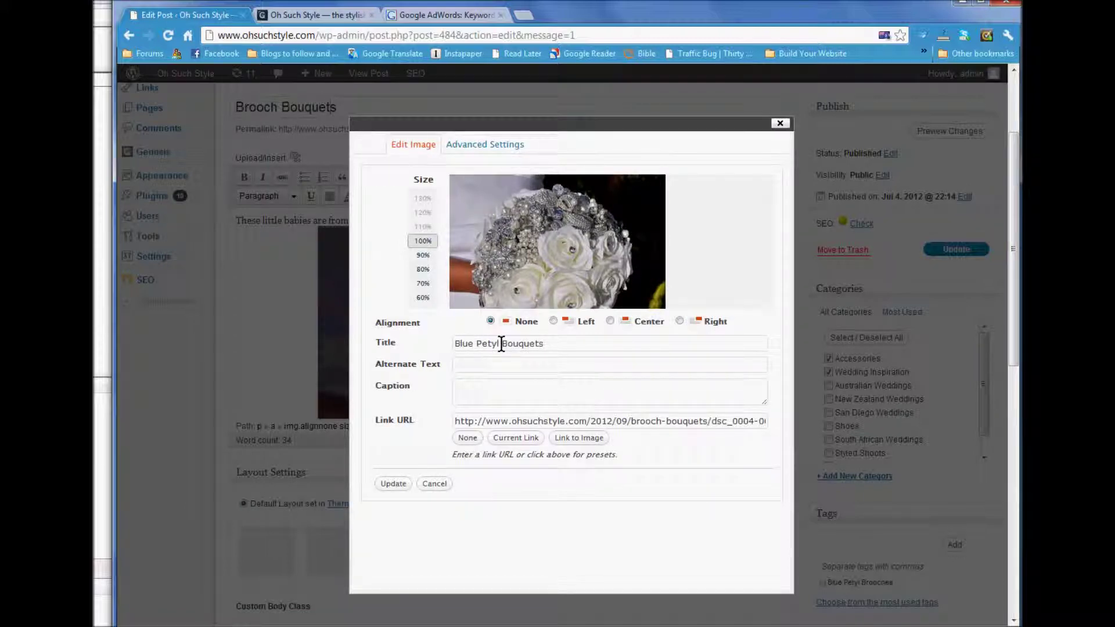
pyautogui.click(502, 344)
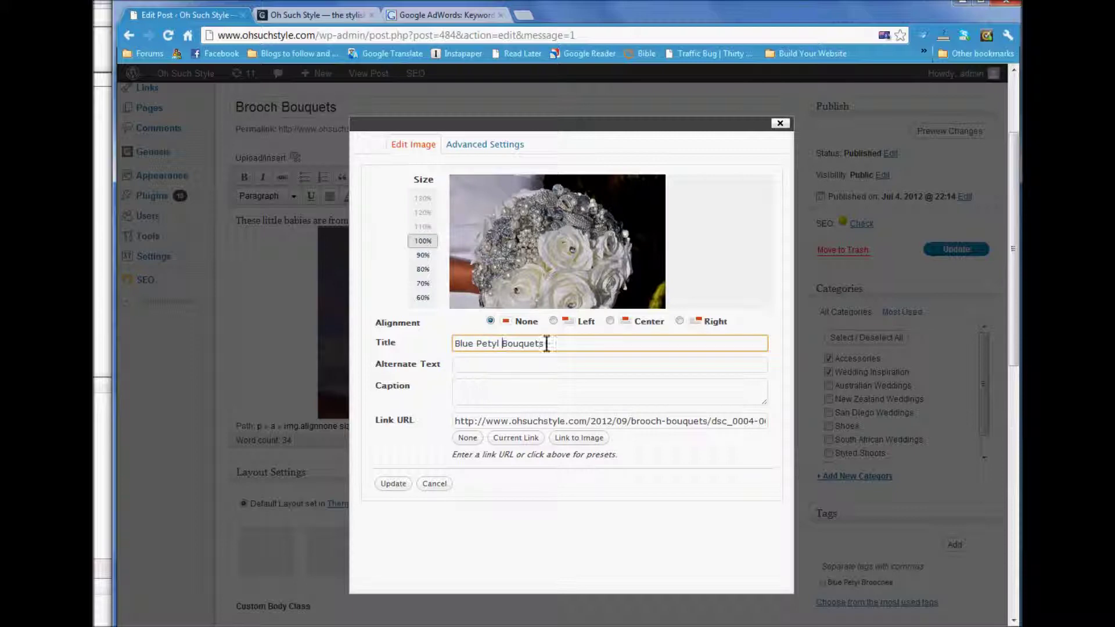
pyautogui.write('Brooch')
pyautogui.moveTo(591, 340); pyautogui.dragTo(439, 339)
pyautogui.hotkey('ctrl', 'c')
pyautogui.click(461, 364)
pyautogui.hotkey('ctrl', 'v')
pyautogui.click(394, 484)
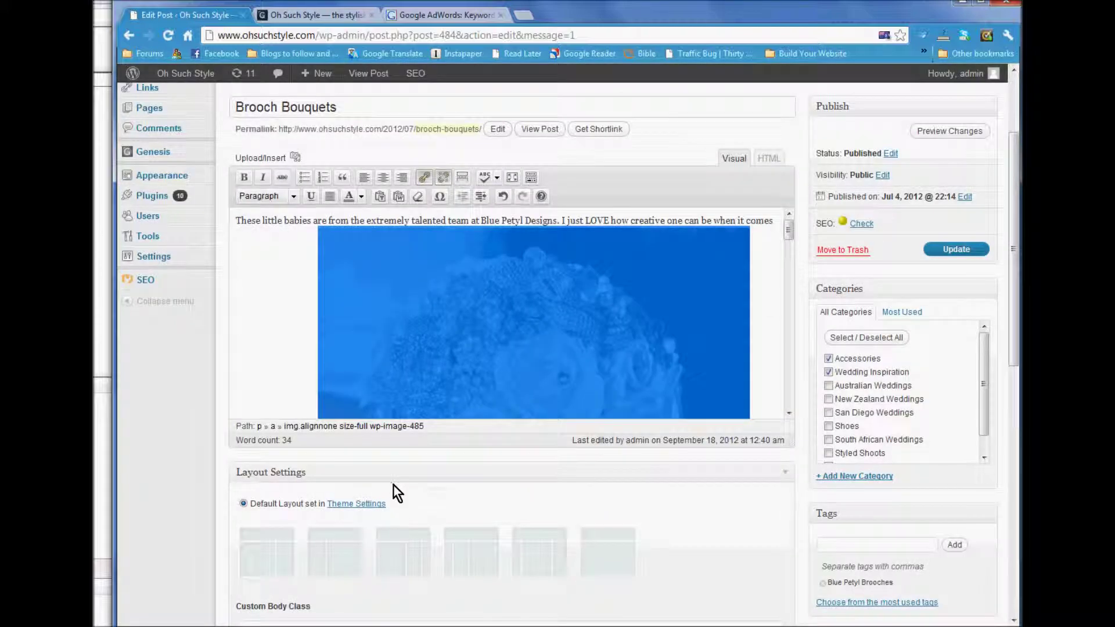
# Give the second image, the silver rose bouquet, its title "Blue Petyl Brooch Bouquets" as alternate text and update the post.
pyautogui.scroll(-3, 518, 342)
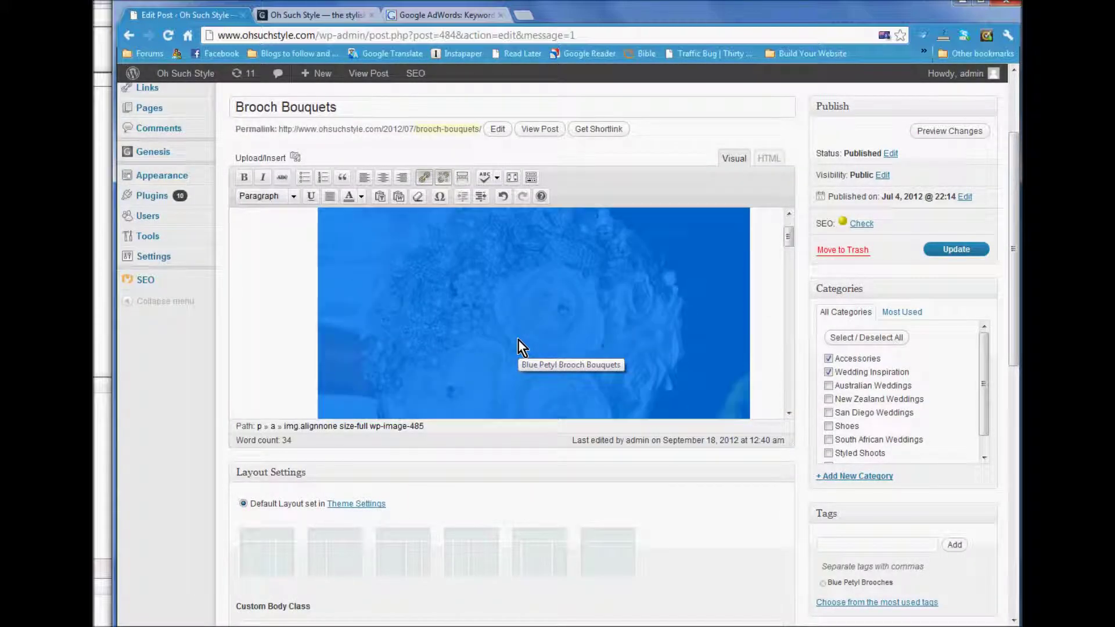
pyautogui.click(764, 345)
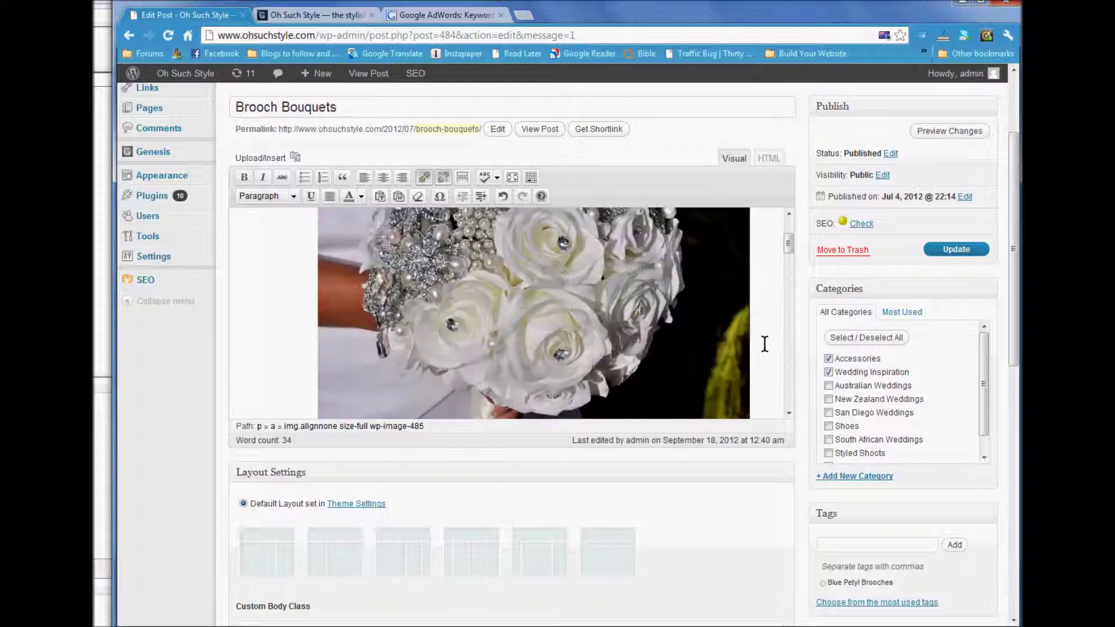
pyautogui.scroll(-3, 764, 344)
pyautogui.scroll(-1, 765, 343)
pyautogui.click(473, 323)
pyautogui.click(252, 270)
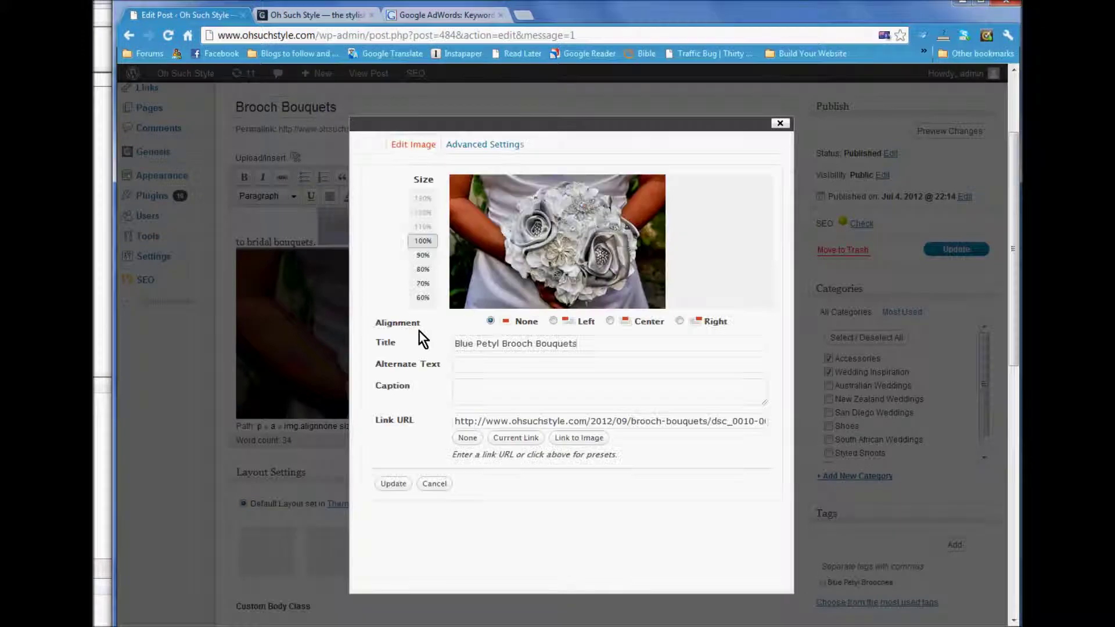
pyautogui.moveTo(588, 343); pyautogui.dragTo(427, 349)
pyautogui.hotkey('ctrl', 'c')
pyautogui.click(479, 366)
pyautogui.hotkey('ctrl', 'v')
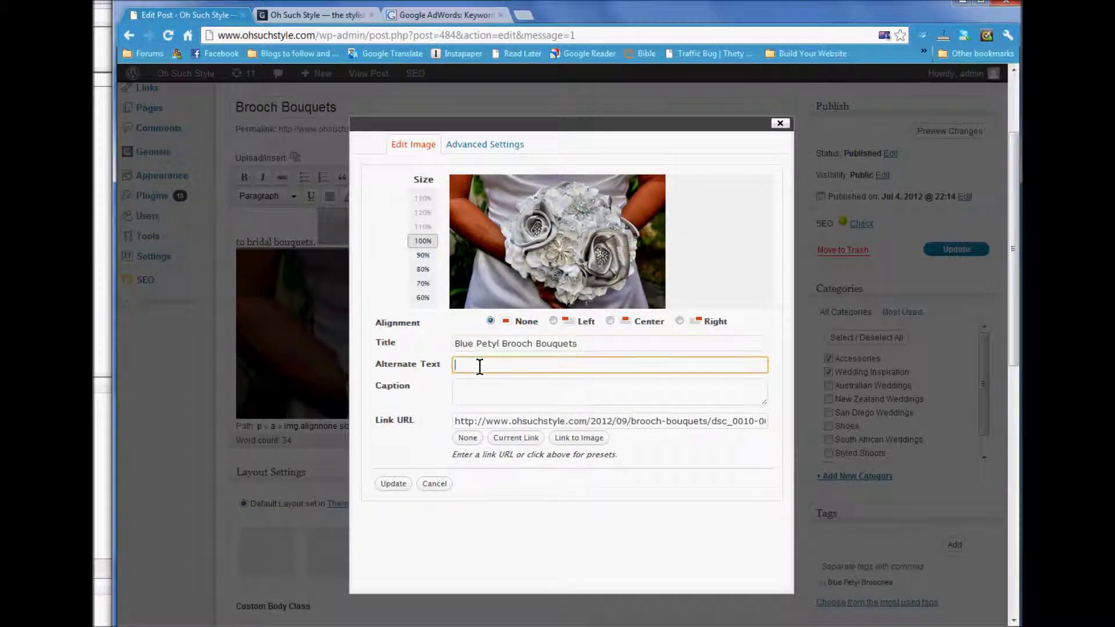
pyautogui.click(393, 484)
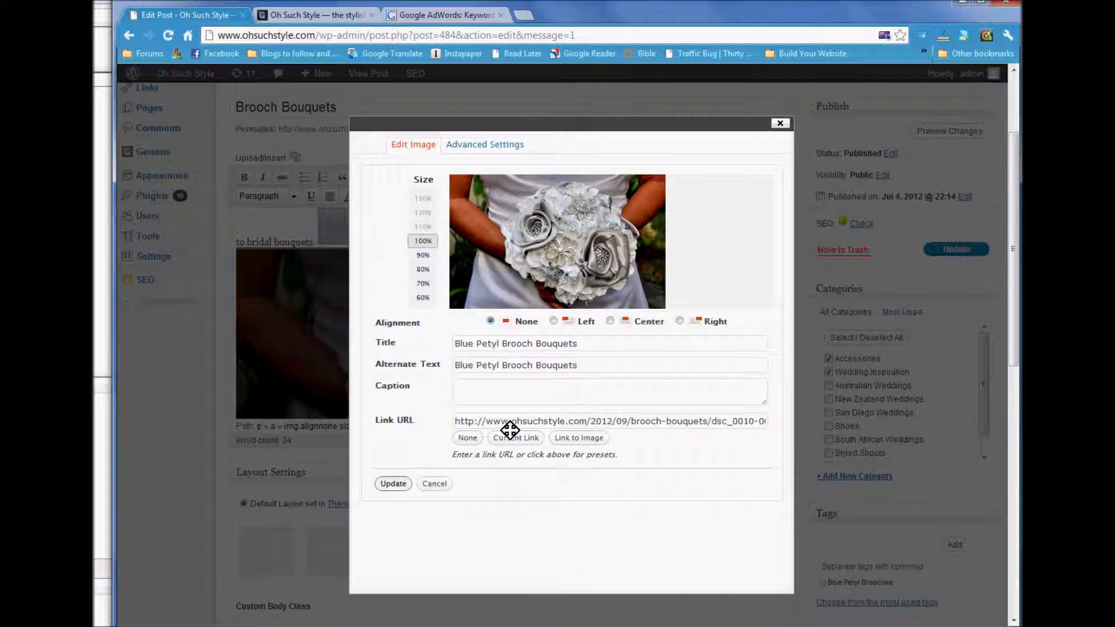
pyautogui.click(729, 341)
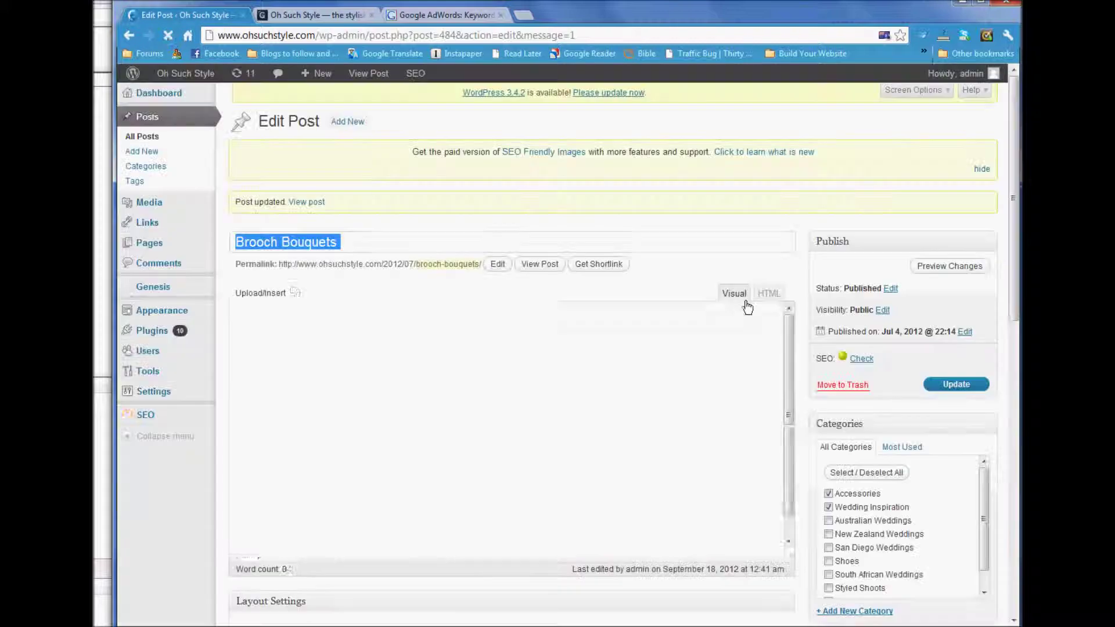
# Copy the title "Blue Petyl Brooch Bouquets" into the alternate text of the image with the blue brooch and apply it.
pyautogui.scroll(-6, 668, 444)
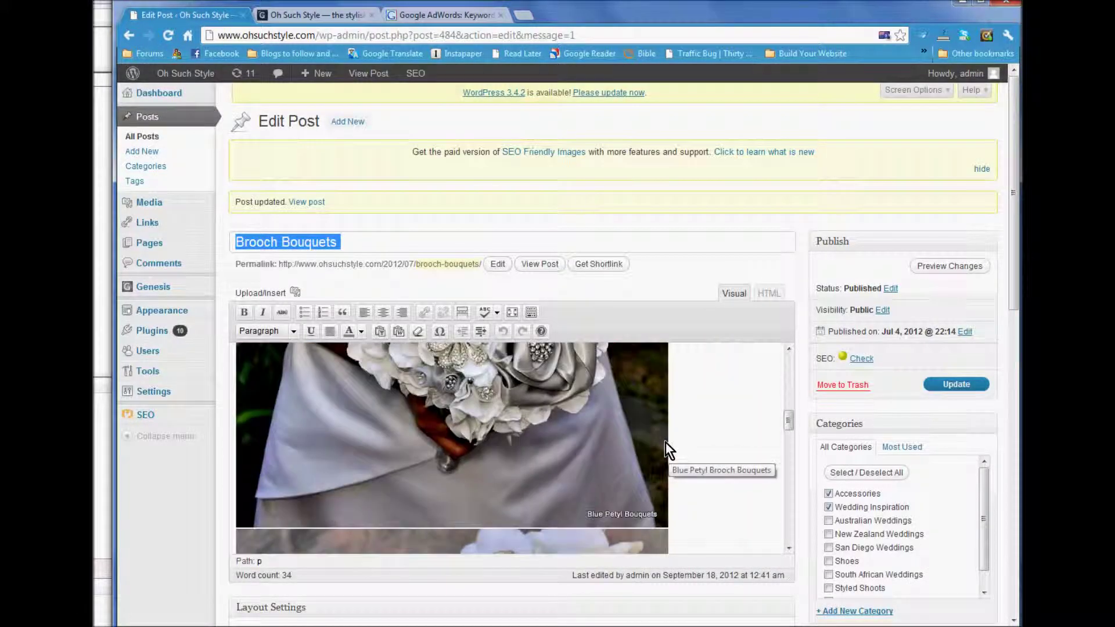
pyautogui.click(558, 434)
pyautogui.click(252, 360)
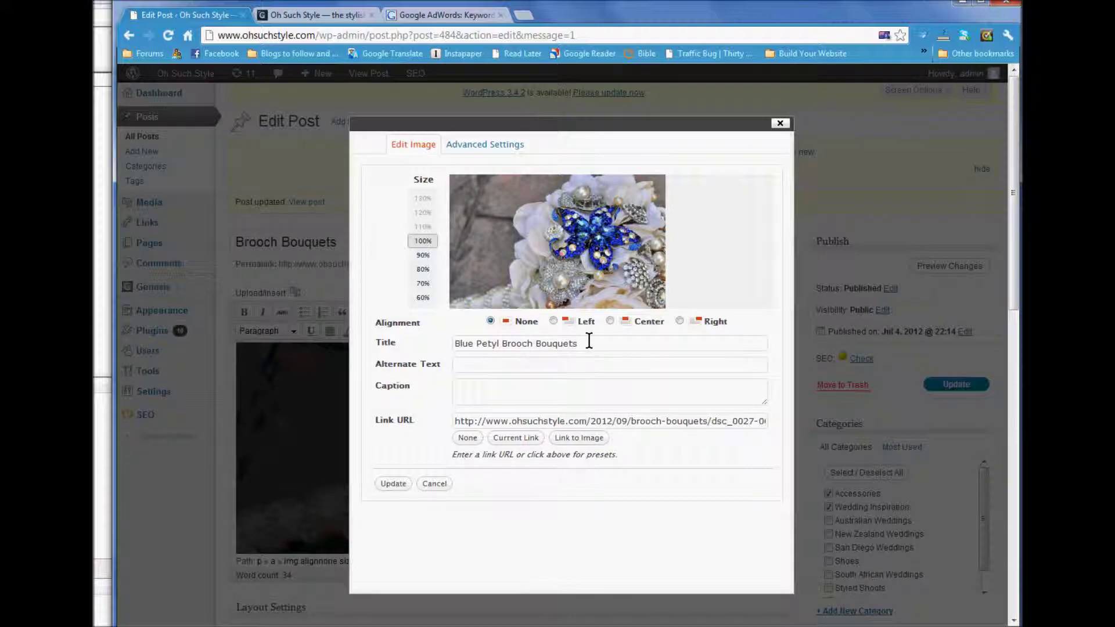
pyautogui.moveTo(589, 341); pyautogui.dragTo(421, 342)
pyautogui.hotkey('ctrl', 'c')
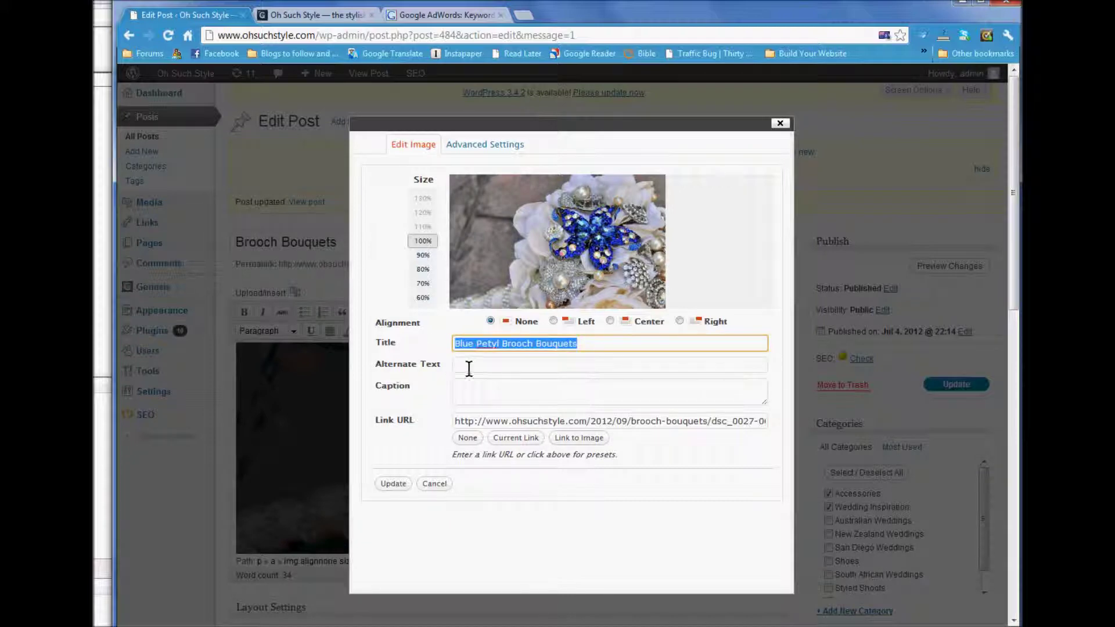
pyautogui.click(465, 368)
pyautogui.hotkey('ctrl', 'v')
pyautogui.click(394, 488)
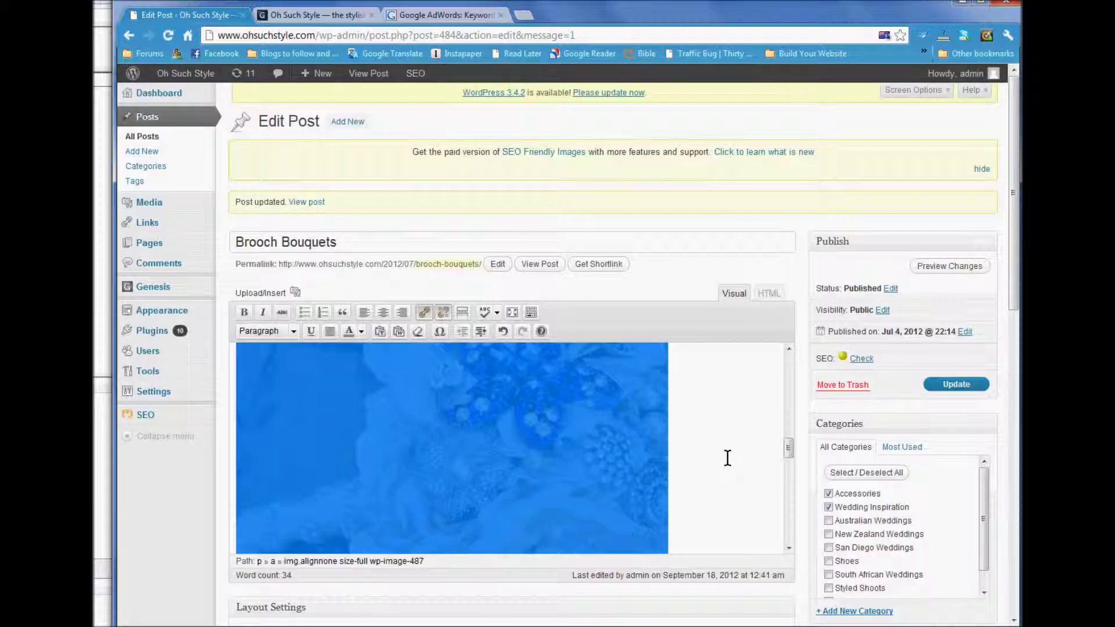
# Fill the alternate text of the round silver brooch bouquet image with its title, "Blue Petyl Brooch Bouquets".
pyautogui.scroll(-5, 772, 459)
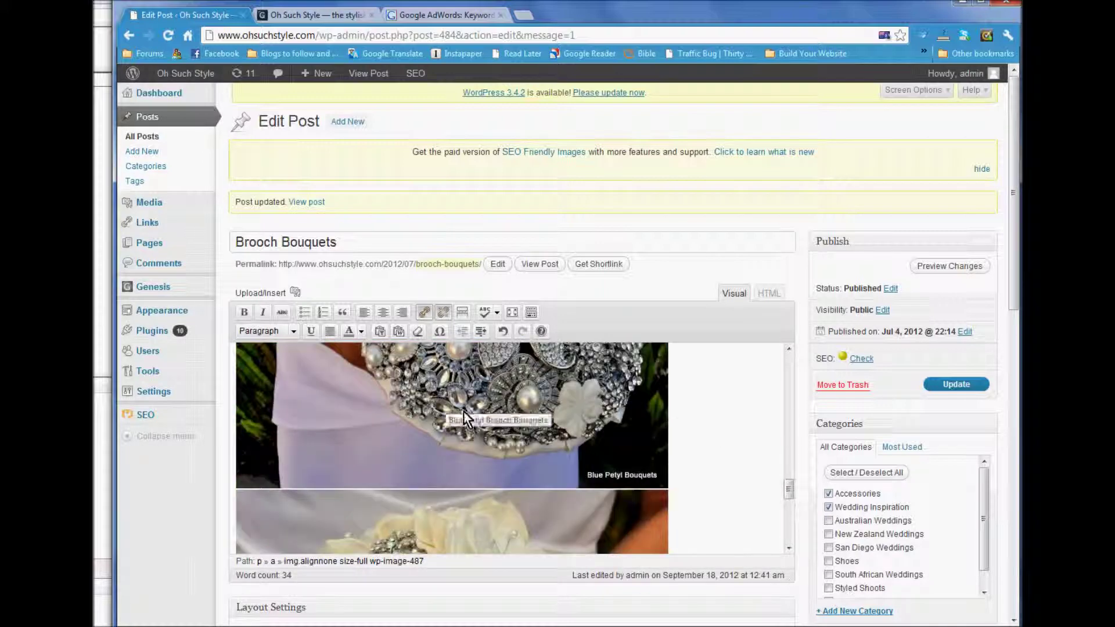
pyautogui.click(540, 413)
pyautogui.click(253, 359)
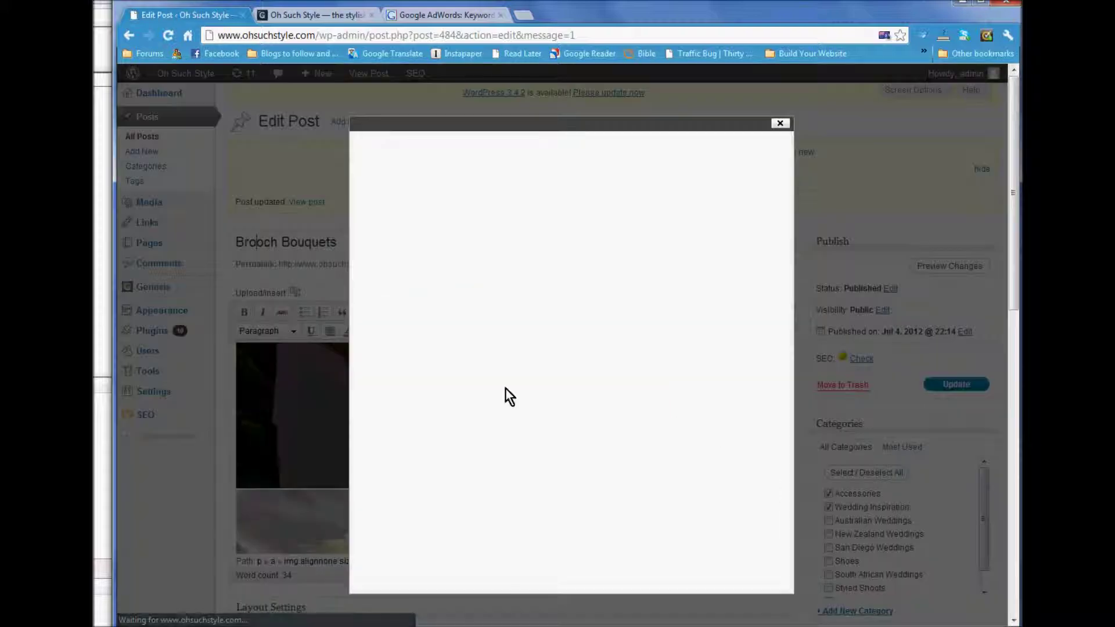
pyautogui.moveTo(579, 344); pyautogui.dragTo(444, 341)
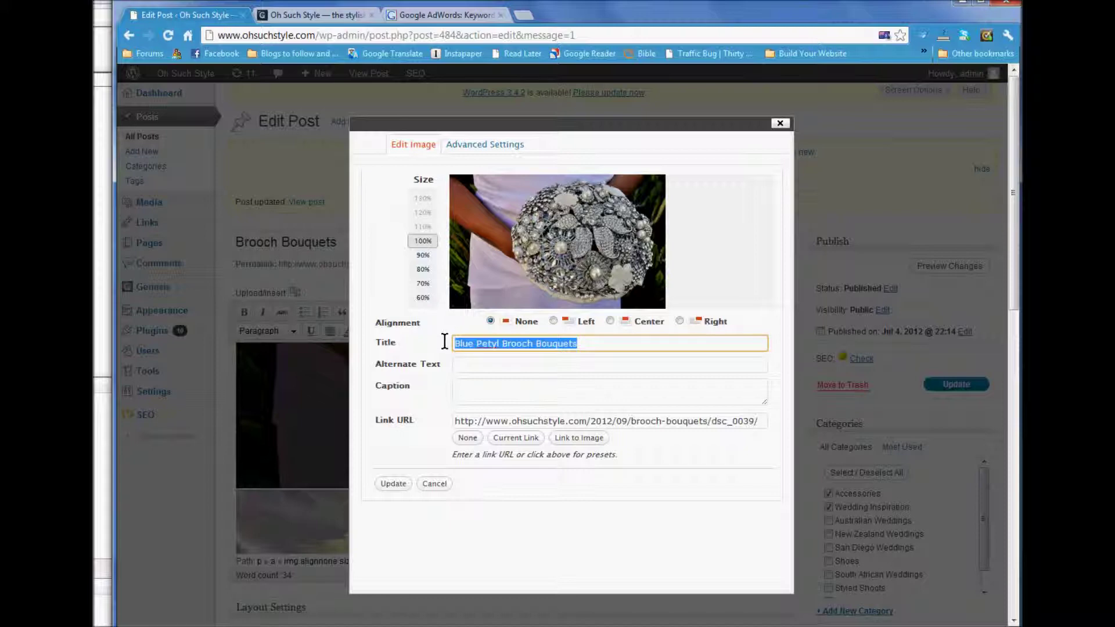
pyautogui.hotkey('ctrl', 'c')
pyautogui.click(491, 363)
pyautogui.hotkey('ctrl', 'v')
pyautogui.click(409, 482)
# Add "Blue Petyl Brooch Bouquets" as alternate text to the last image, the butterfly brooch bouquet, and update the post.
pyautogui.click(532, 438)
pyautogui.click(249, 356)
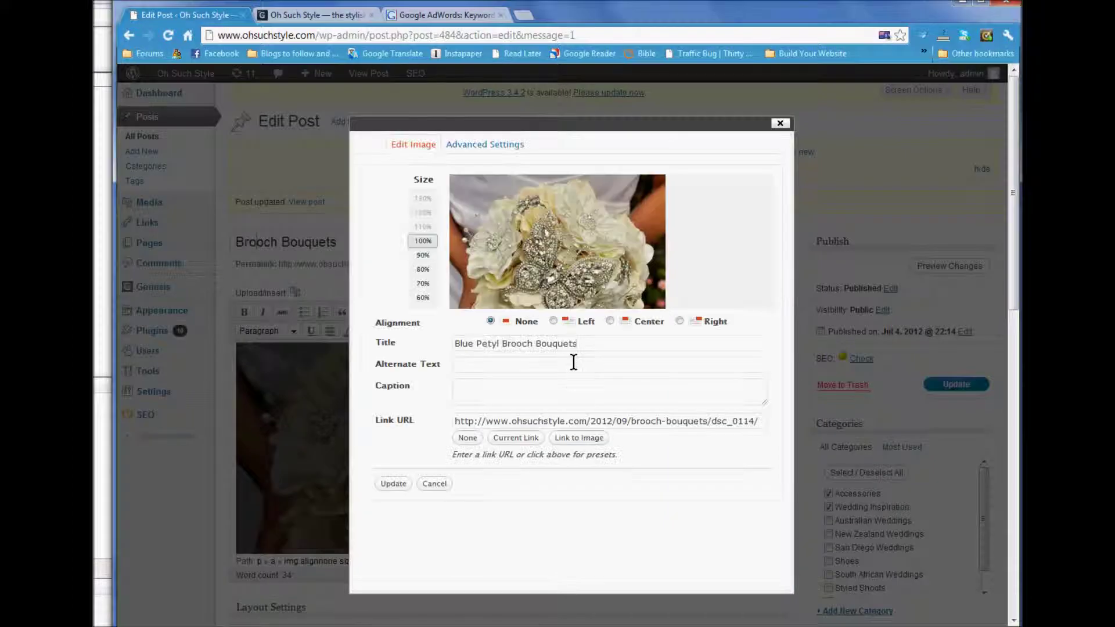
pyautogui.moveTo(583, 344); pyautogui.dragTo(422, 345)
pyautogui.hotkey('ctrl', 'c')
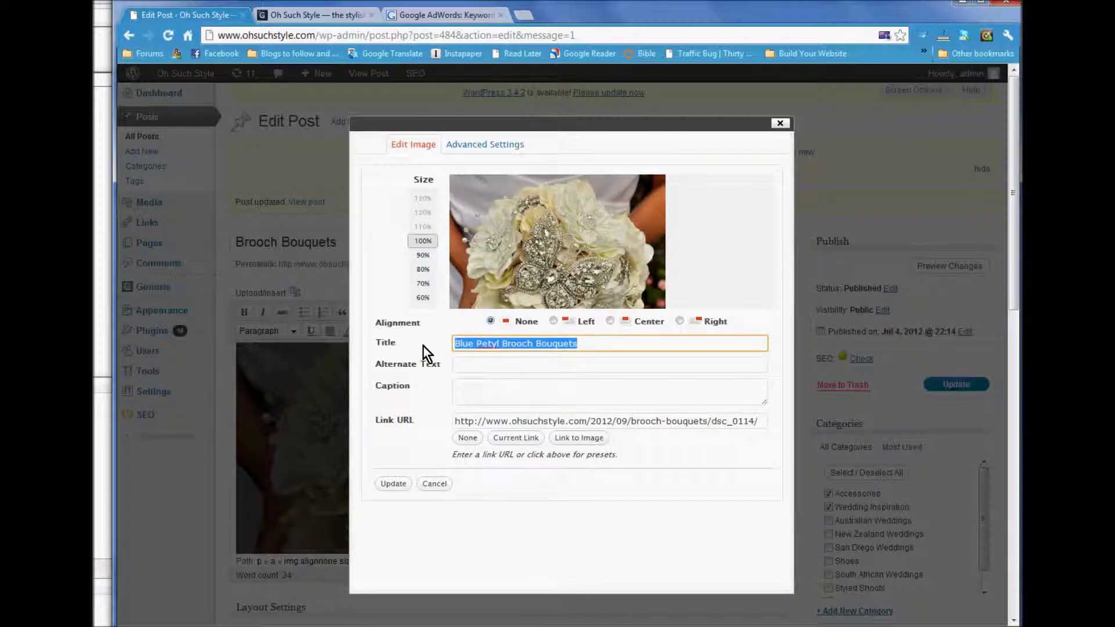
pyautogui.click(465, 365)
pyautogui.hotkey('ctrl', 'v')
pyautogui.click(400, 490)
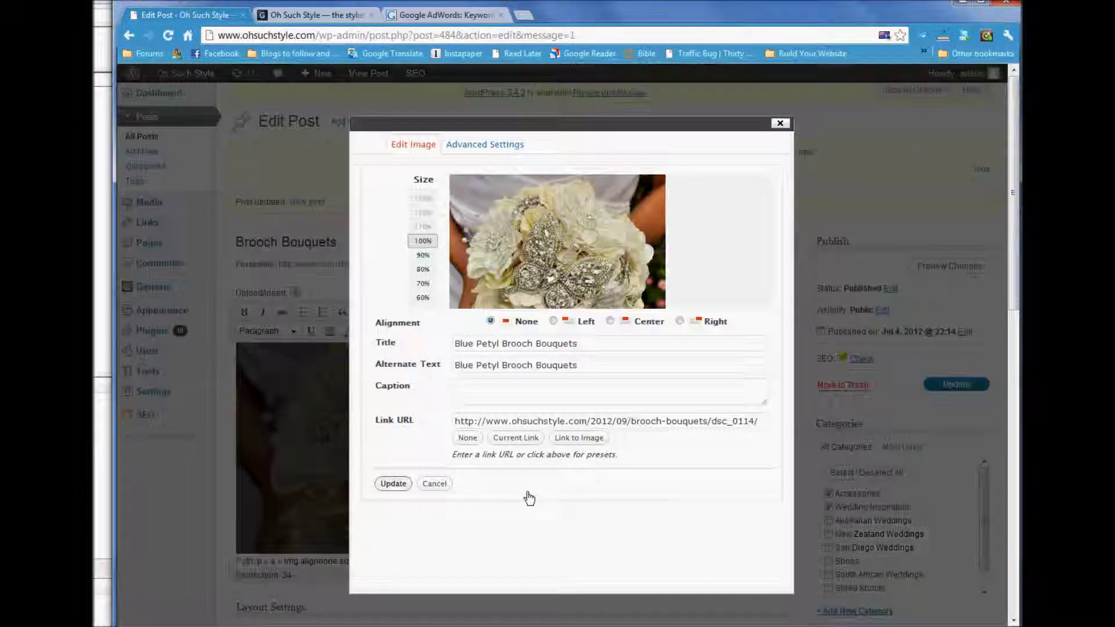
pyautogui.click(947, 390)
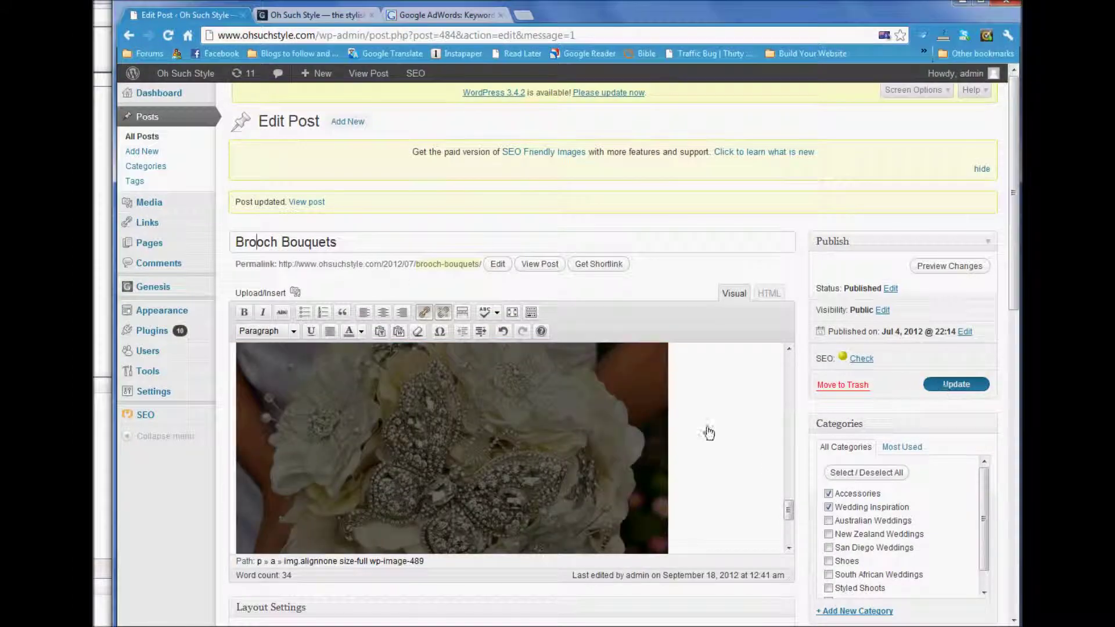
# Check where the focus keyword is found in the Yoast SEO settings and review the page analysis results.
pyautogui.scroll(-1, 705, 429)
pyautogui.scroll(-5, 706, 426)
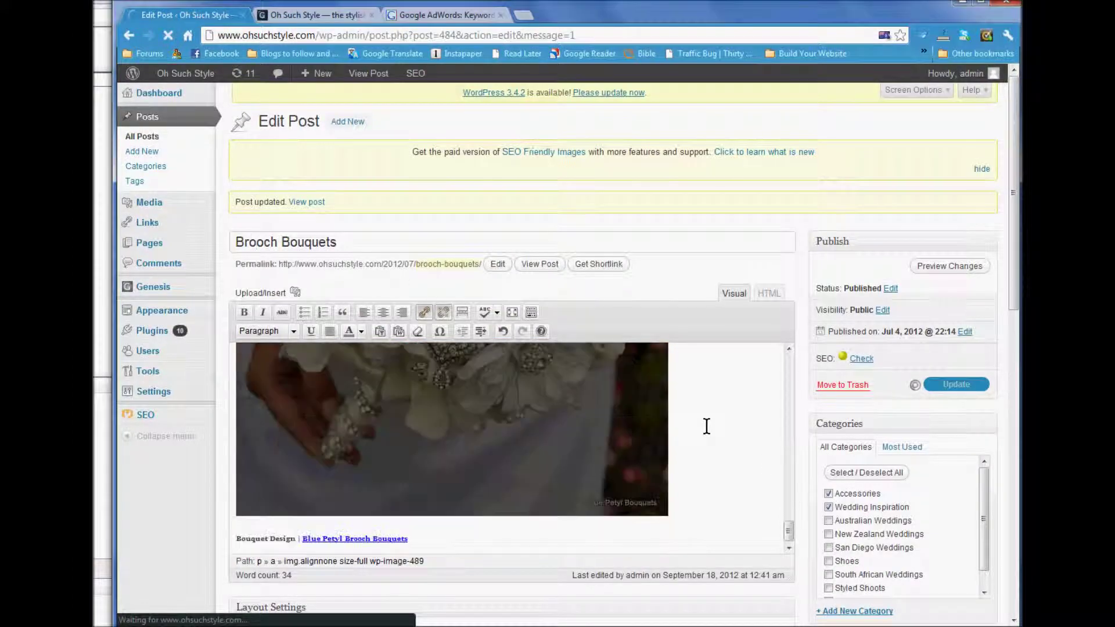
pyautogui.scroll(4, 706, 426)
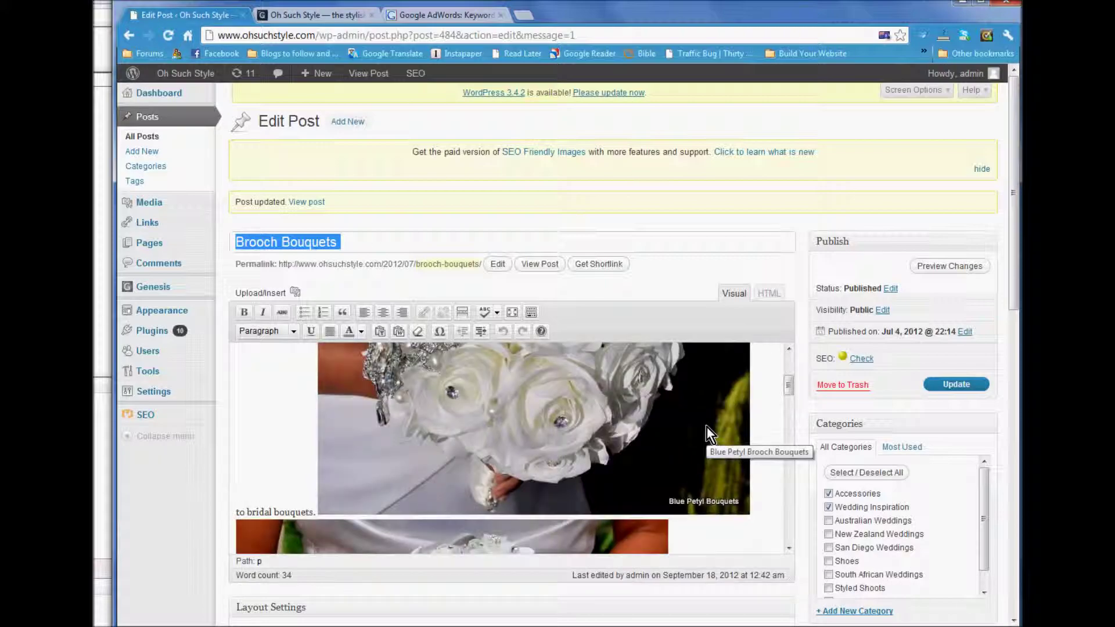
pyautogui.scroll(-5, 706, 428)
pyautogui.scroll(-10, 702, 446)
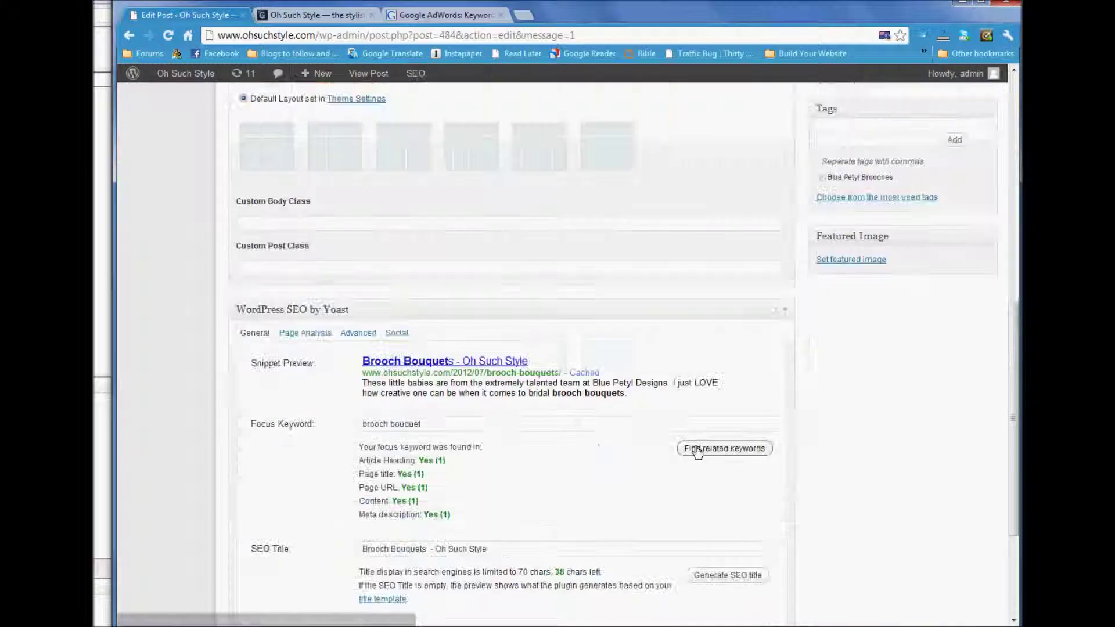
pyautogui.scroll(-2, 696, 452)
pyautogui.scroll(2, 424, 401)
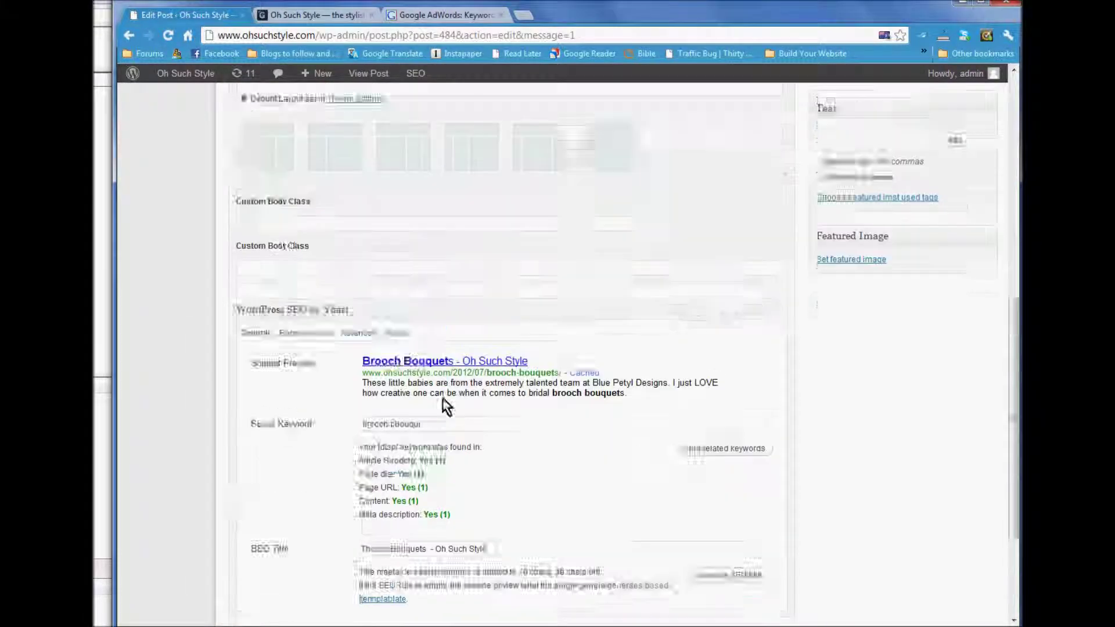
pyautogui.click(317, 401)
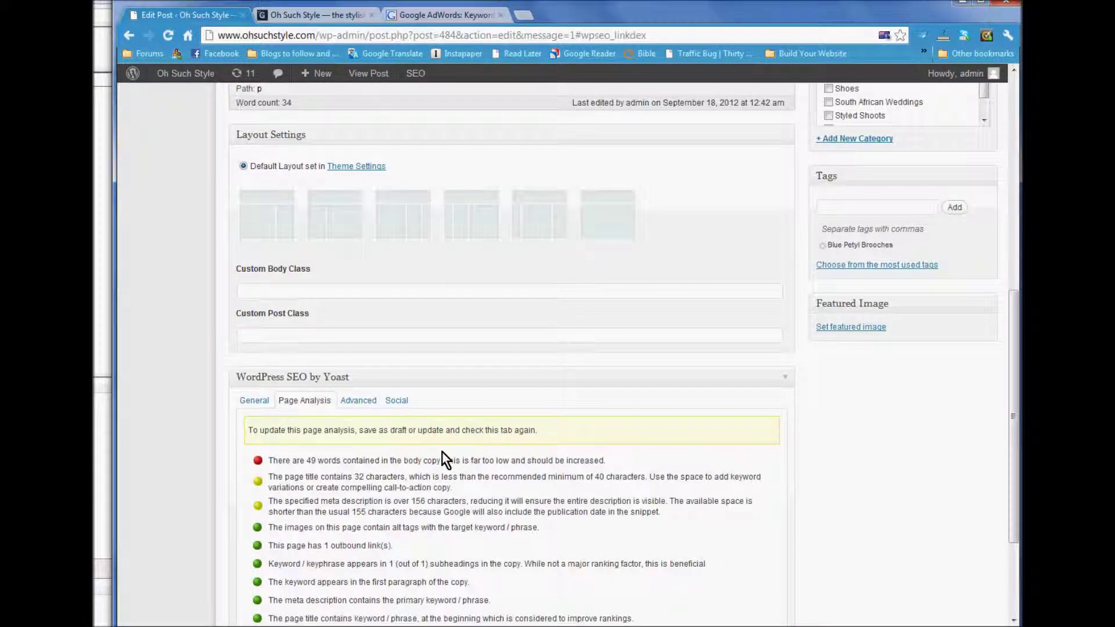
pyautogui.scroll(-2, 444, 459)
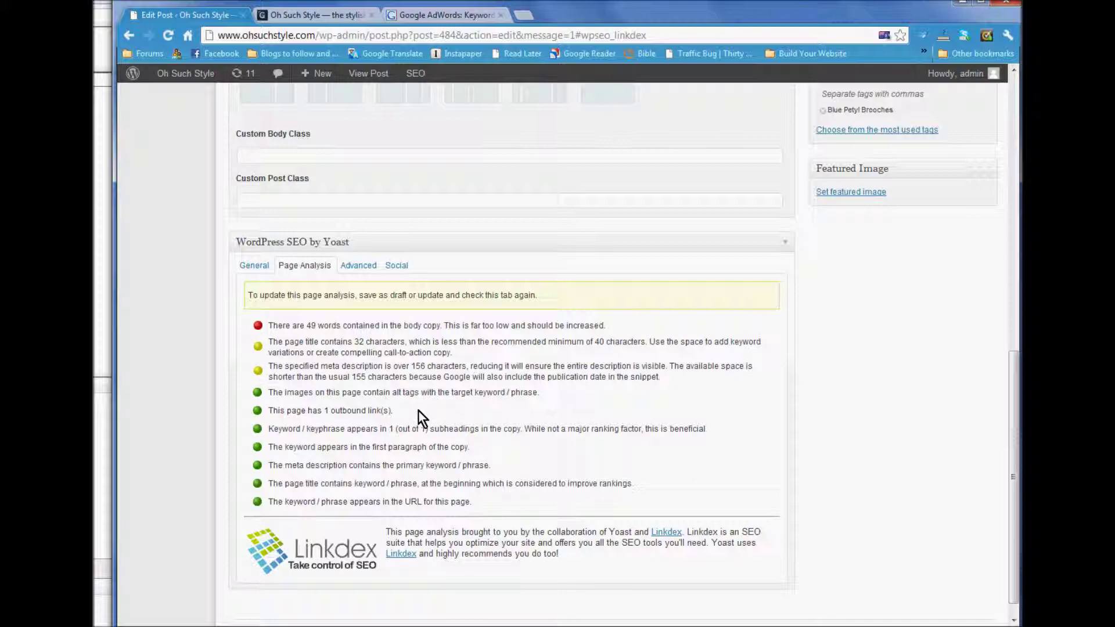
# Look through the post from its title and opening text down to the bouquet design credit below the images.
pyautogui.scroll(15, 419, 410)
pyautogui.scroll(10, 495, 414)
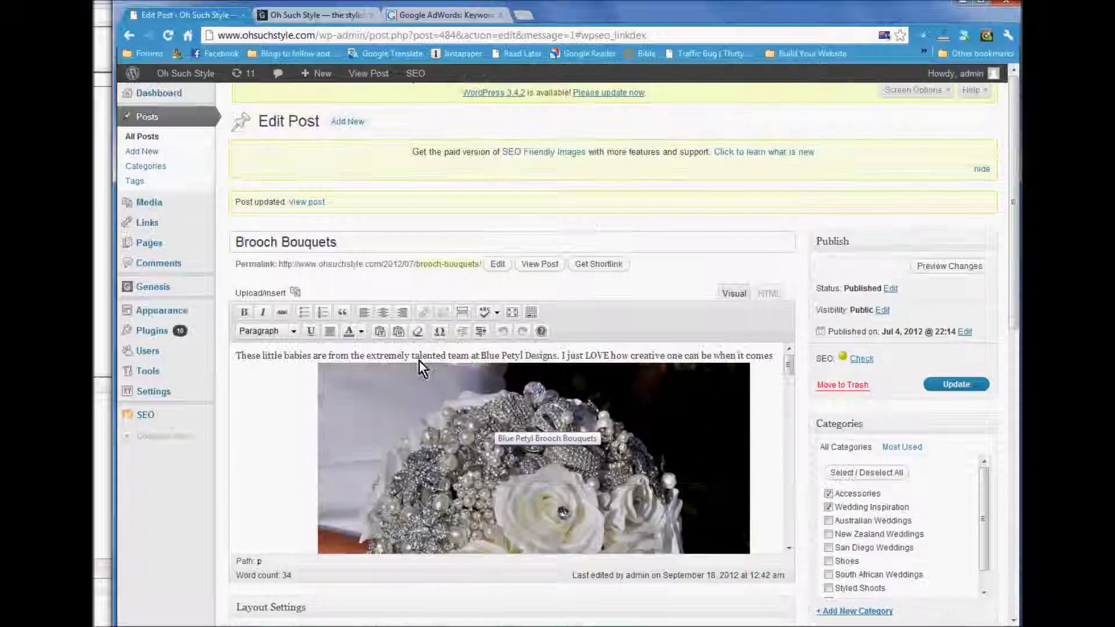
pyautogui.click(242, 242)
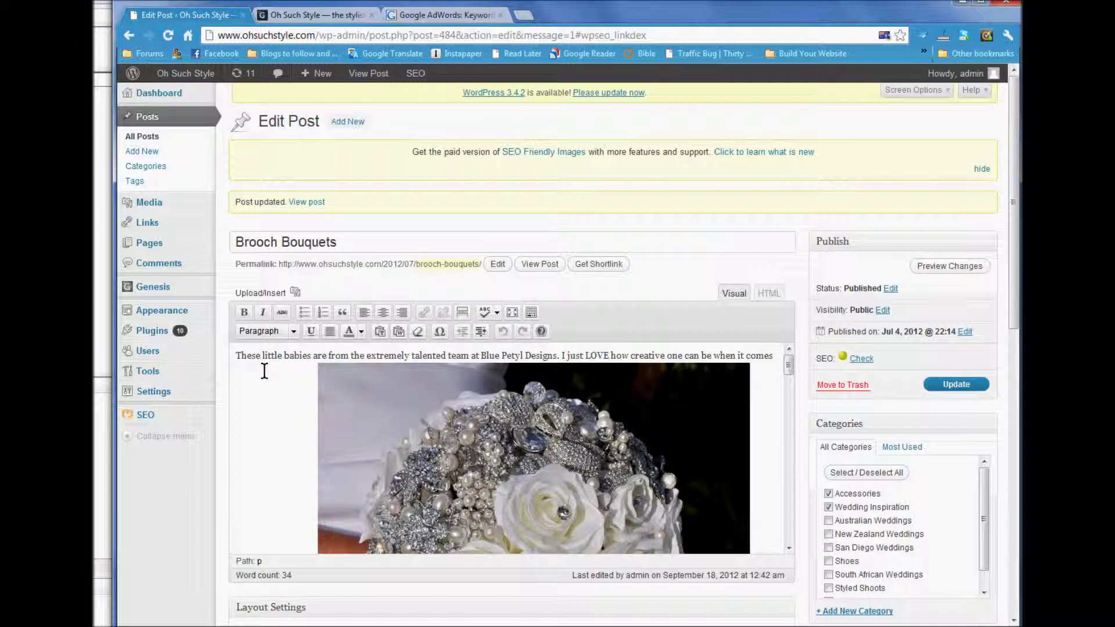
pyautogui.scroll(-10, 267, 407)
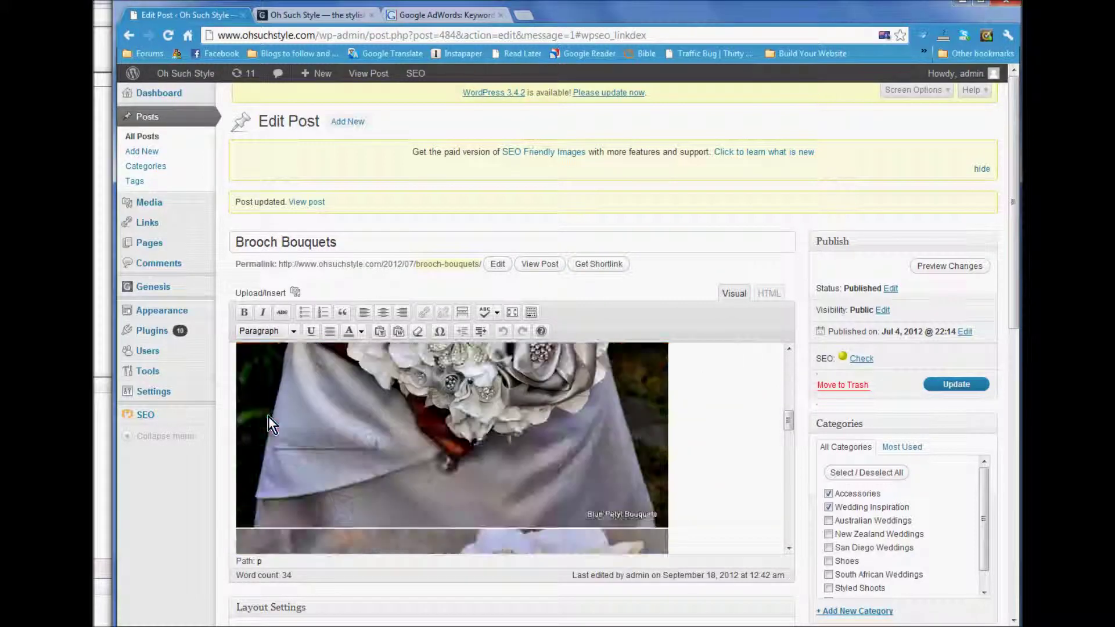
pyautogui.scroll(-8, 269, 417)
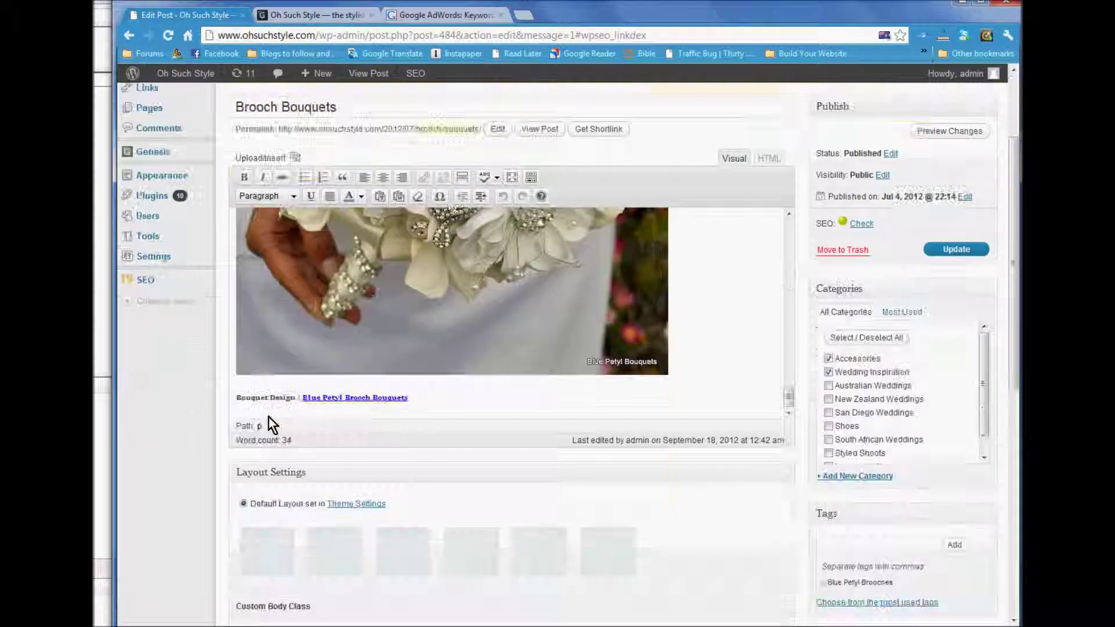